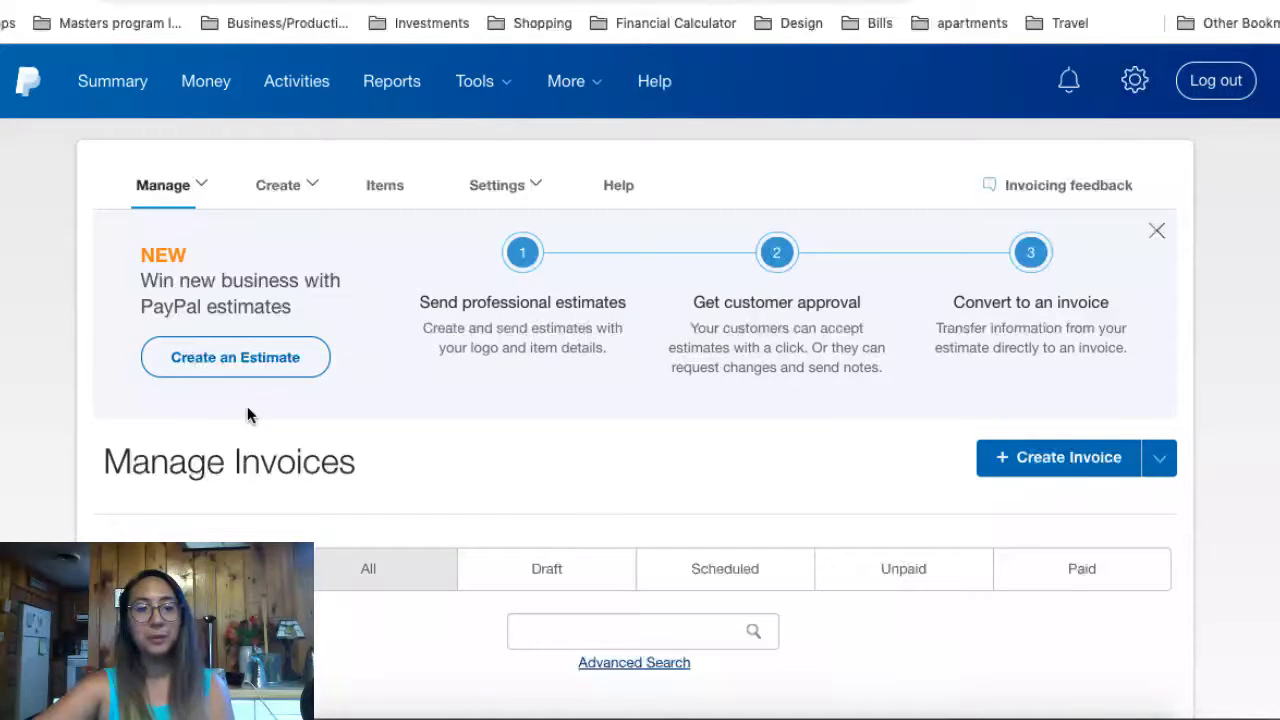
# Step: Go to the invoicing page from the account tools and start a new invoice
pyautogui.click(478, 84)
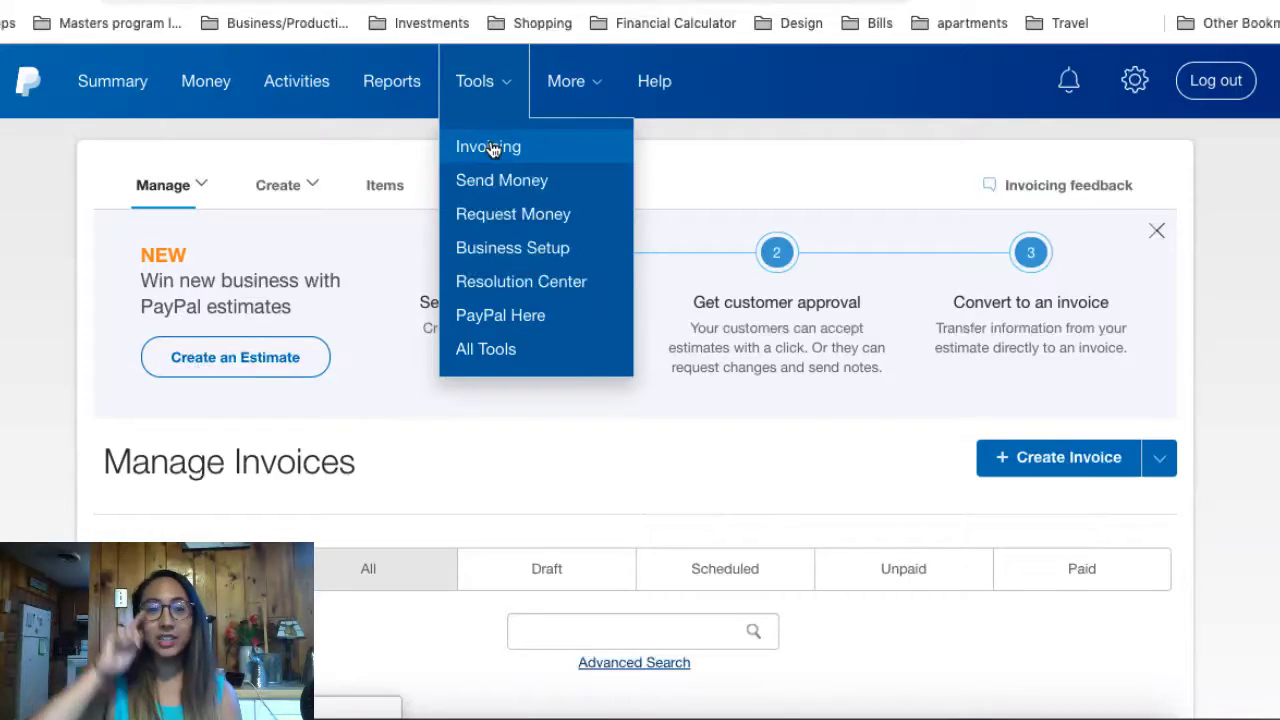
pyautogui.click(492, 148)
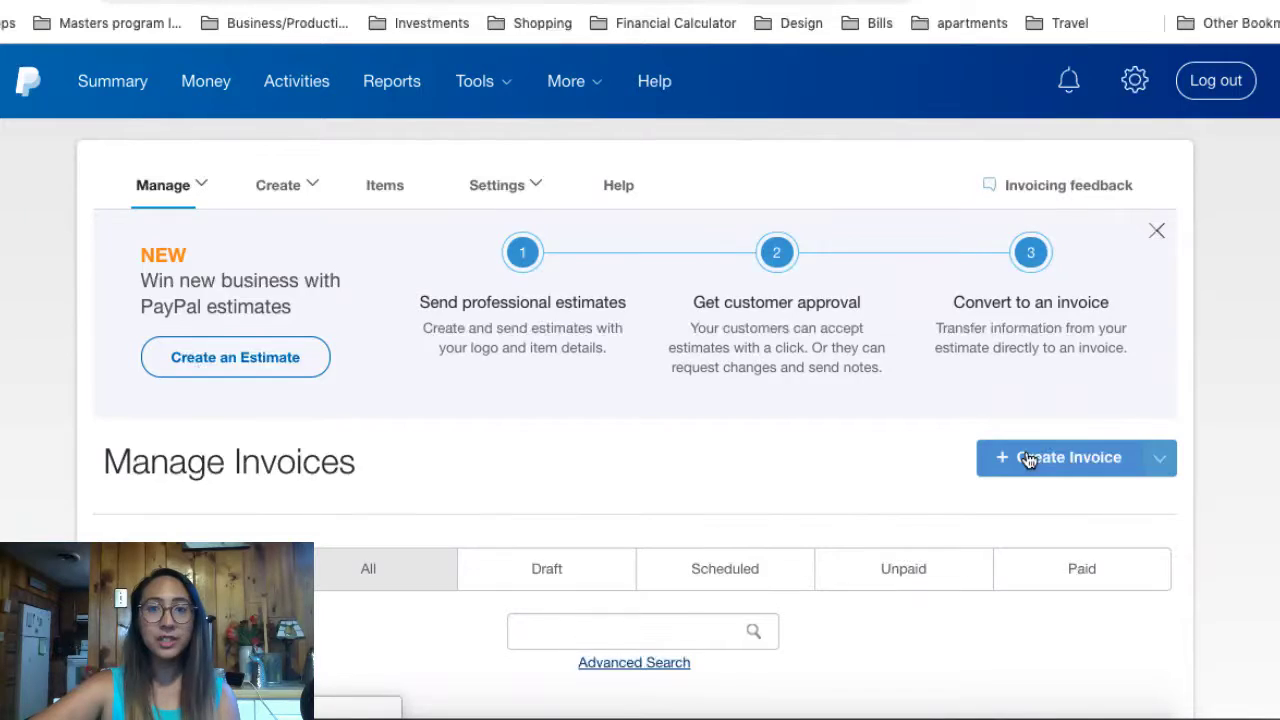
pyautogui.click(1029, 459)
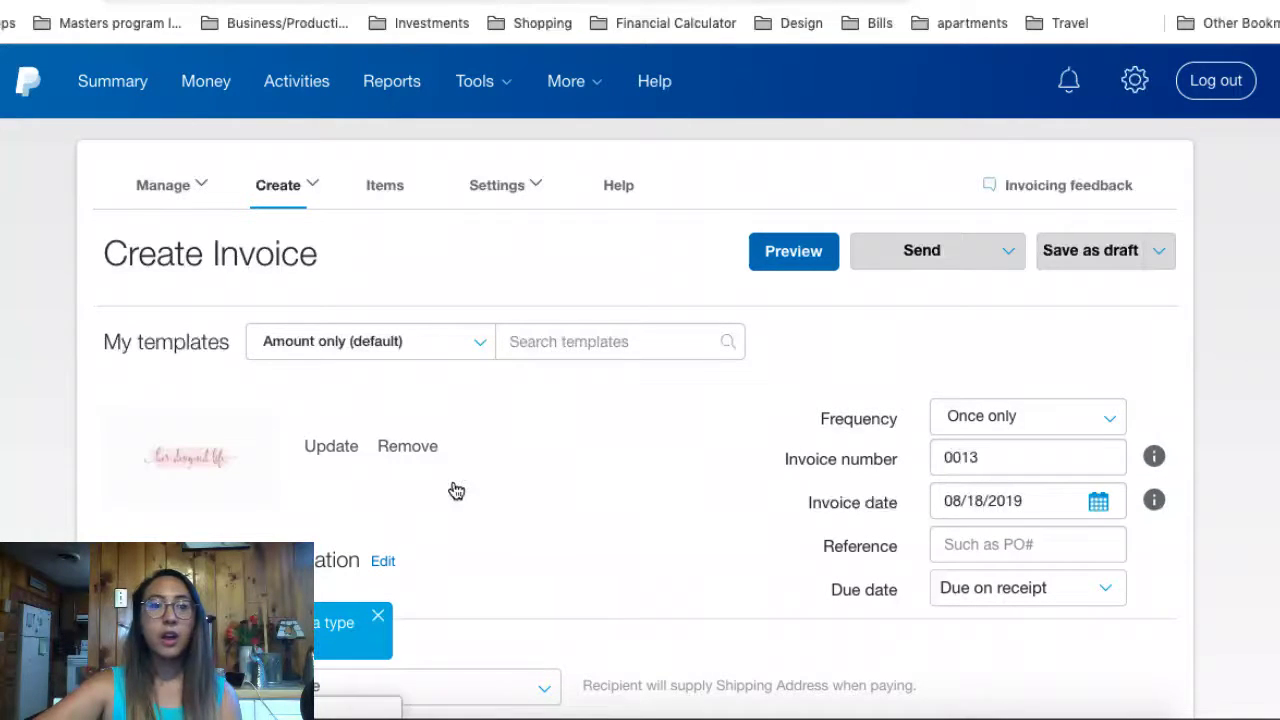
# Step: Keep the invoice frequency as Once only and check invoice number 0013
pyautogui.moveTo(257, 437)
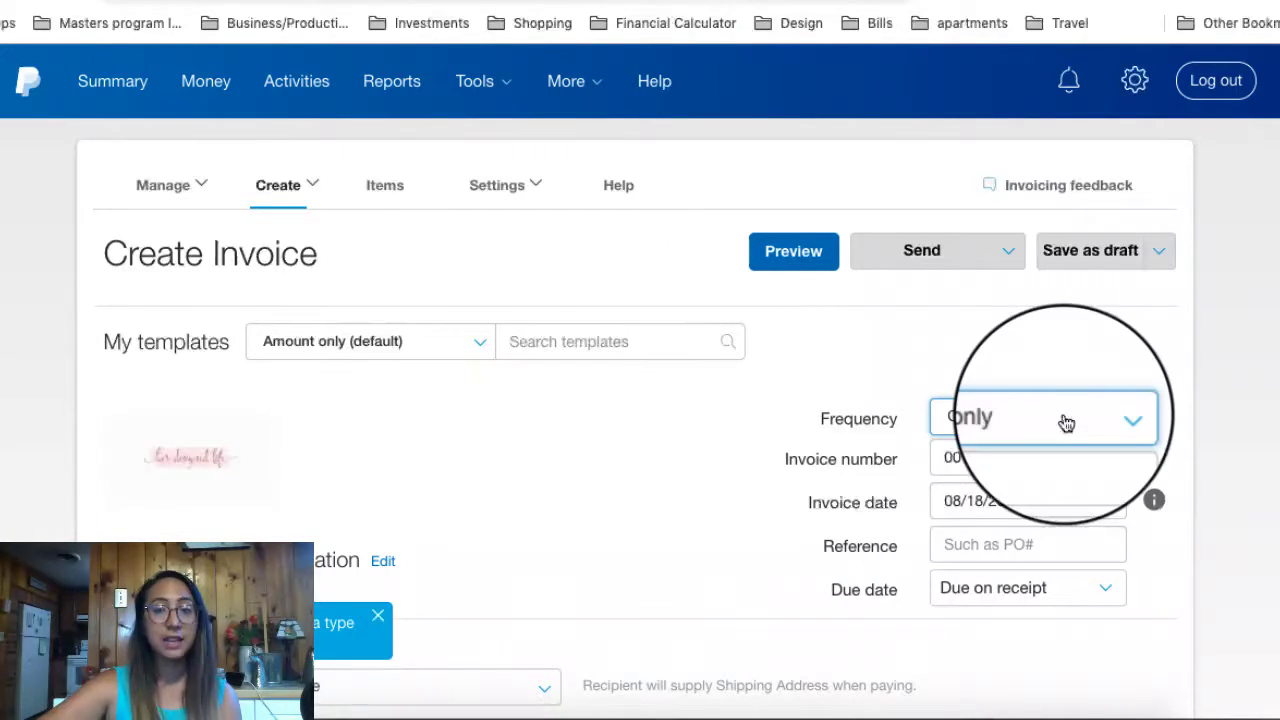
pyautogui.click(1066, 420)
pyautogui.click(1015, 457)
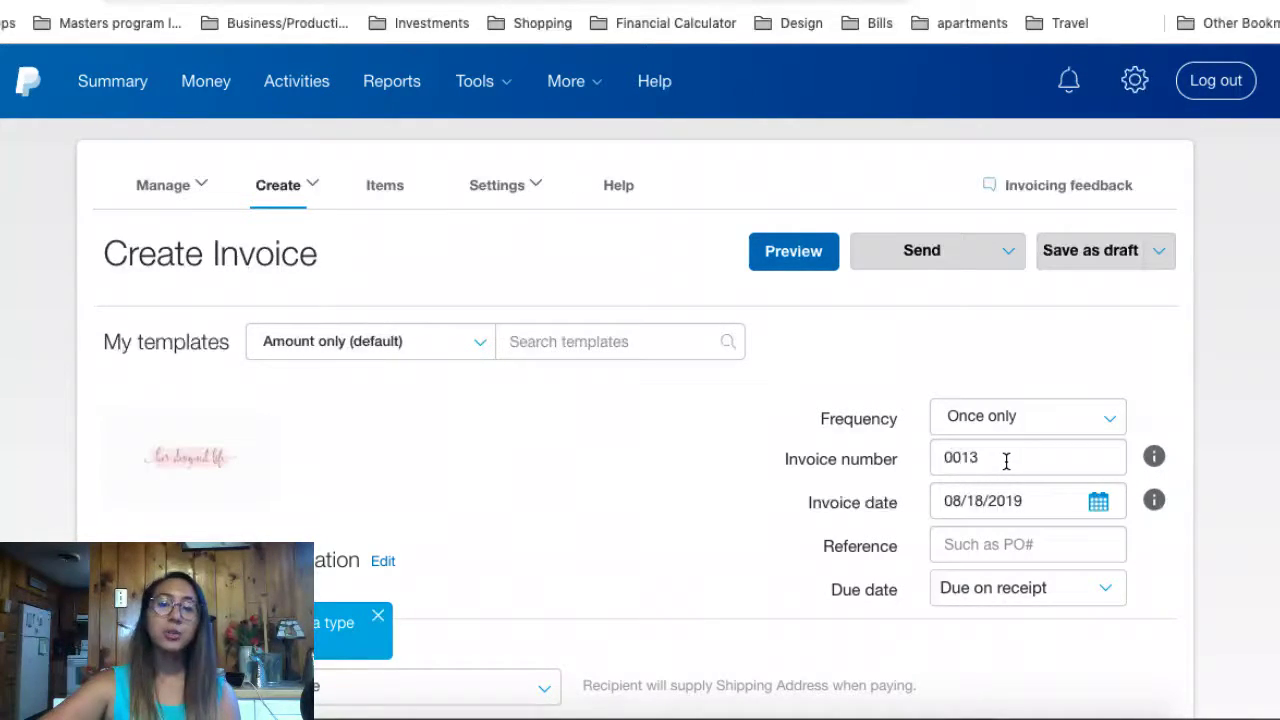
pyautogui.moveTo(990, 457); pyautogui.dragTo(891, 457)
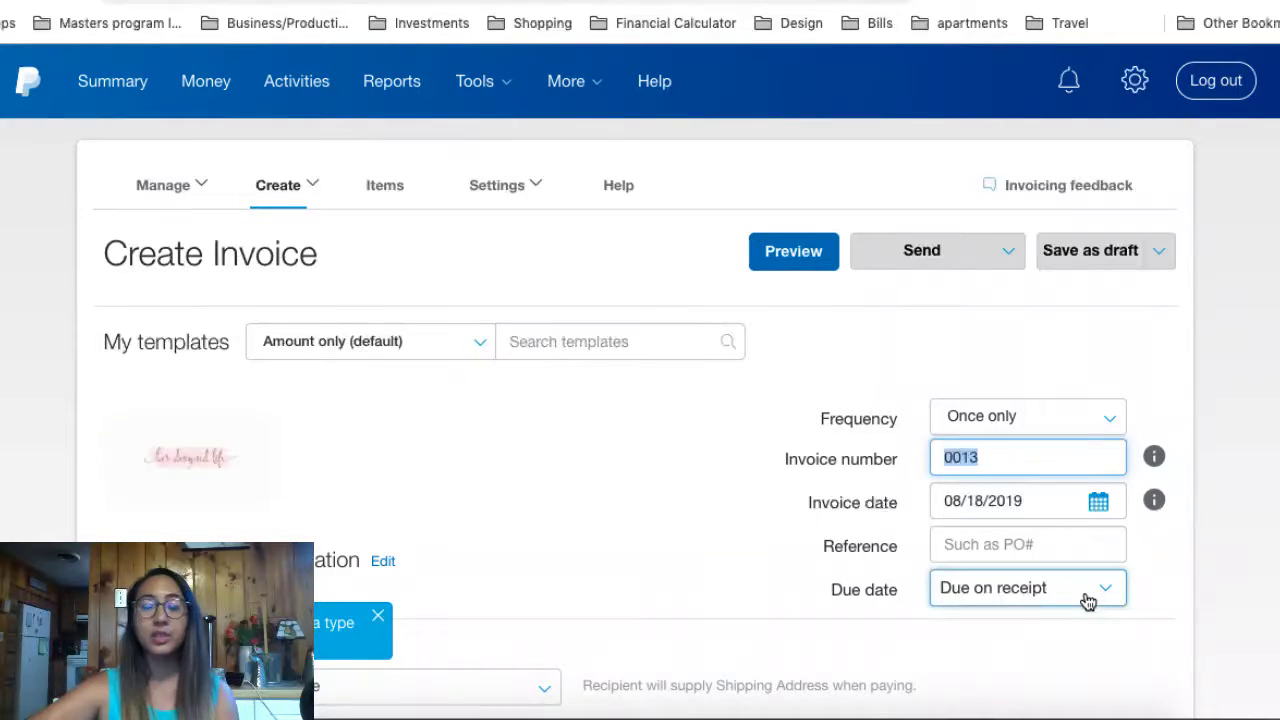
# Step: Change the invoice type from Goods: Shippable to Service, then add a new Bill-to customer
pyautogui.click(617, 472)
pyautogui.scroll(-3, 617, 472)
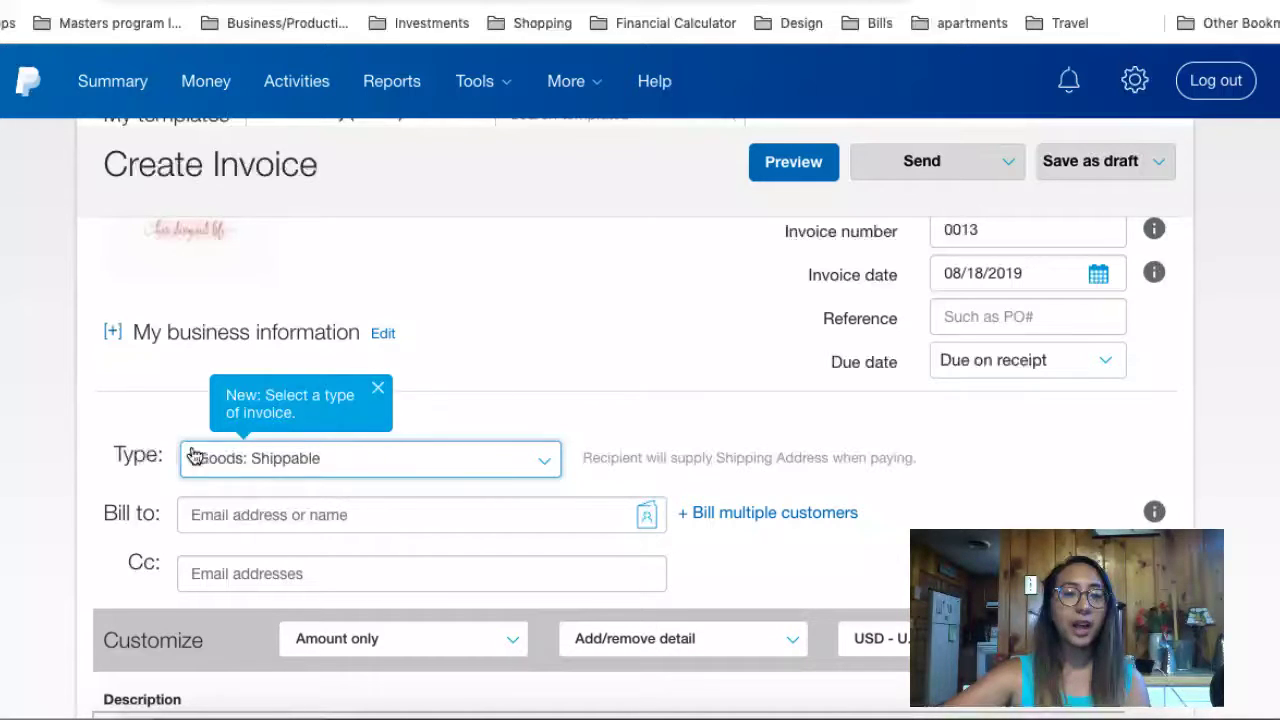
pyautogui.click(298, 465)
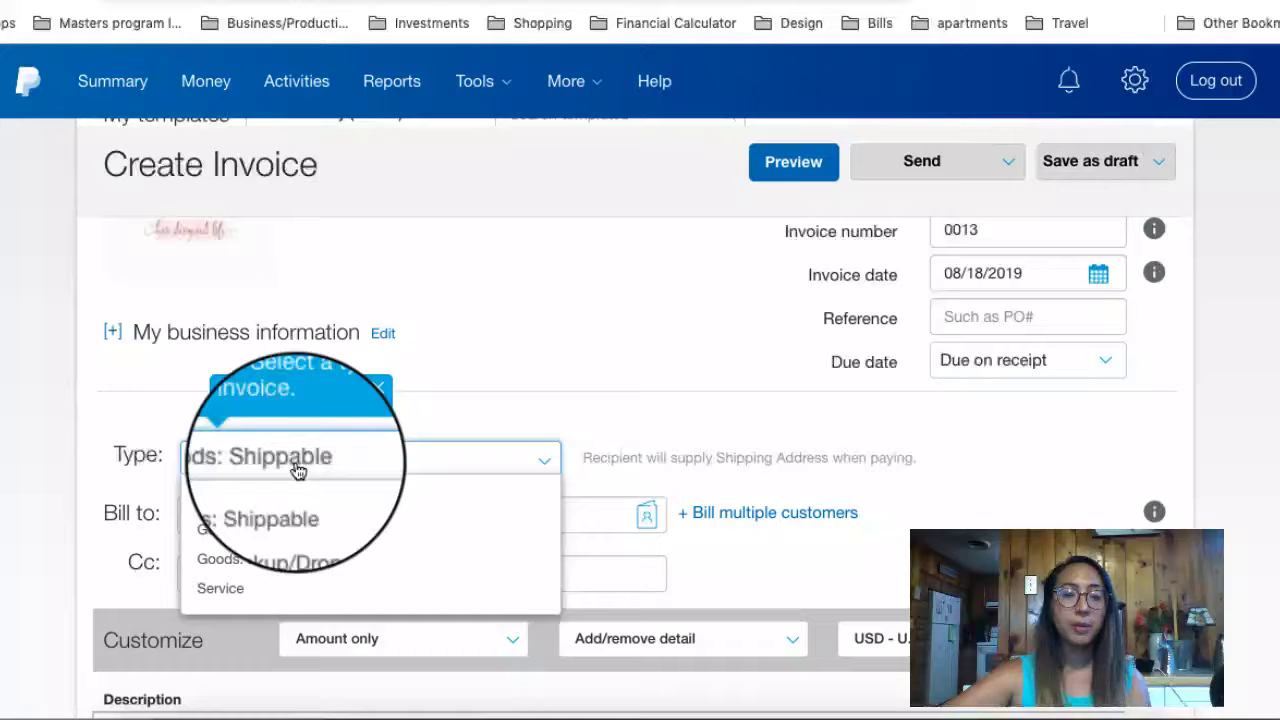
pyautogui.click(254, 588)
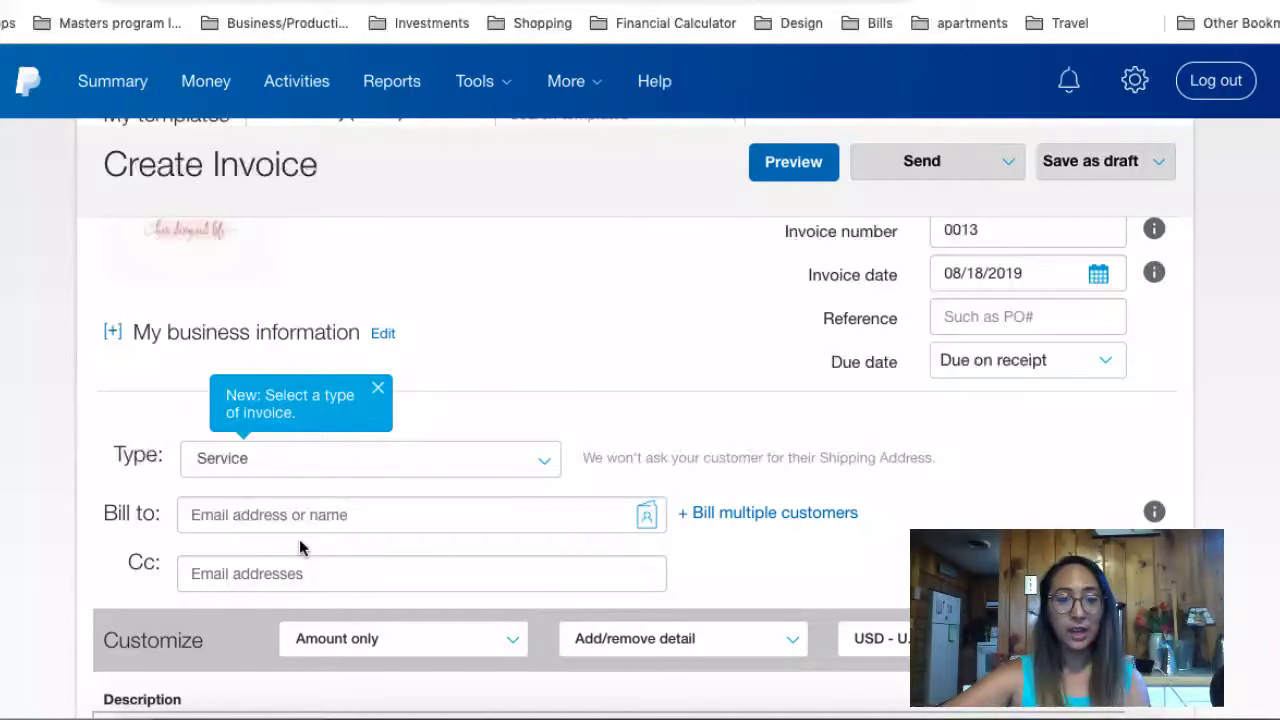
pyautogui.click(298, 514)
pyautogui.click(297, 561)
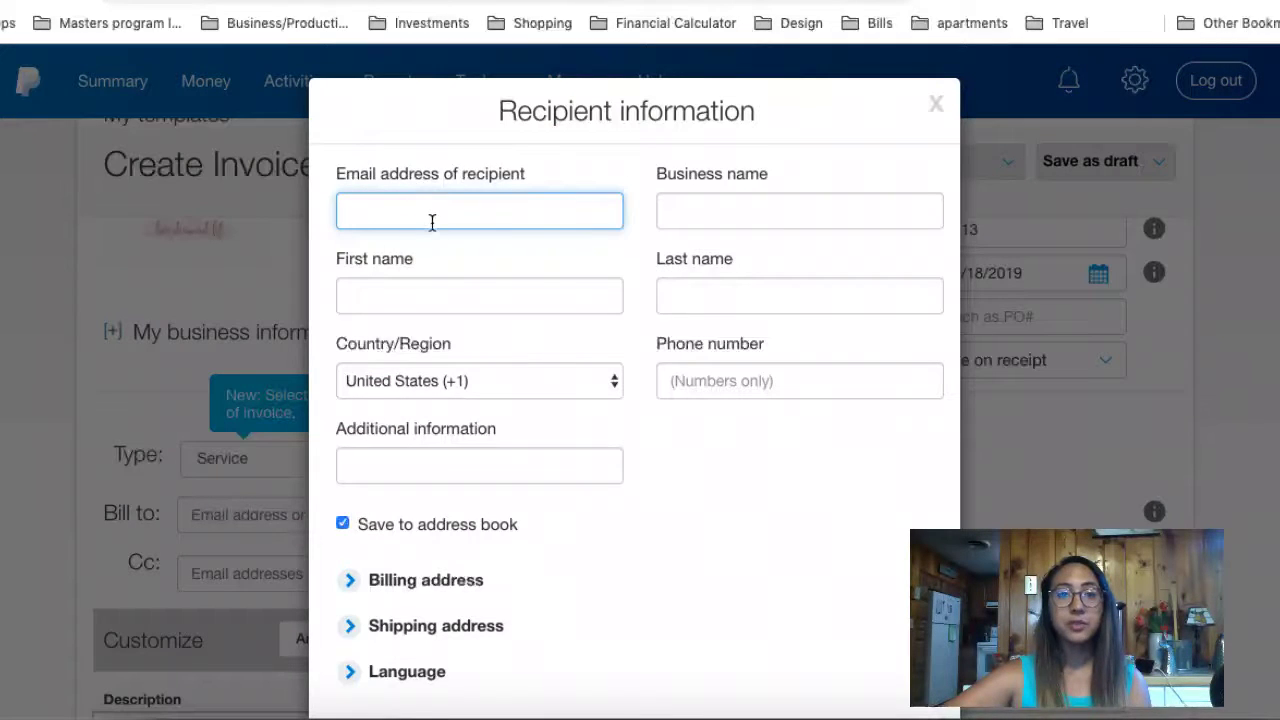
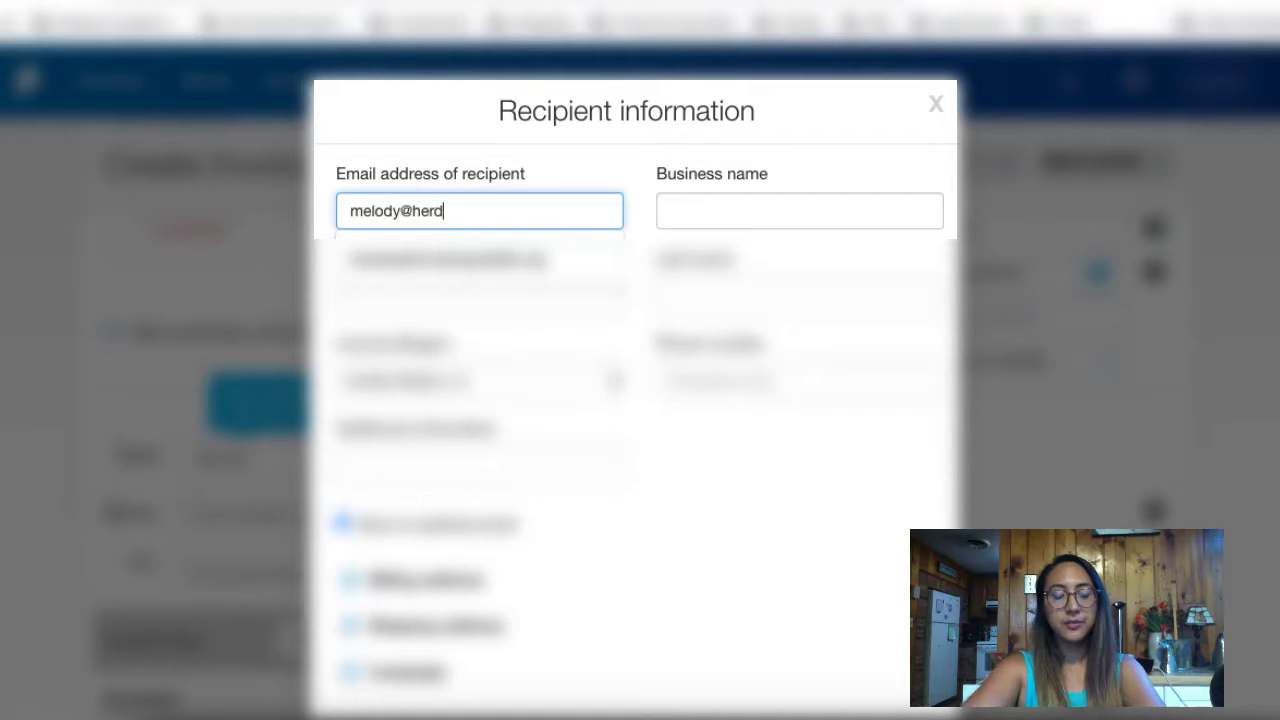
# Step: Enter the customer's e-mail address, first name and last name
pyautogui.click(450, 260)
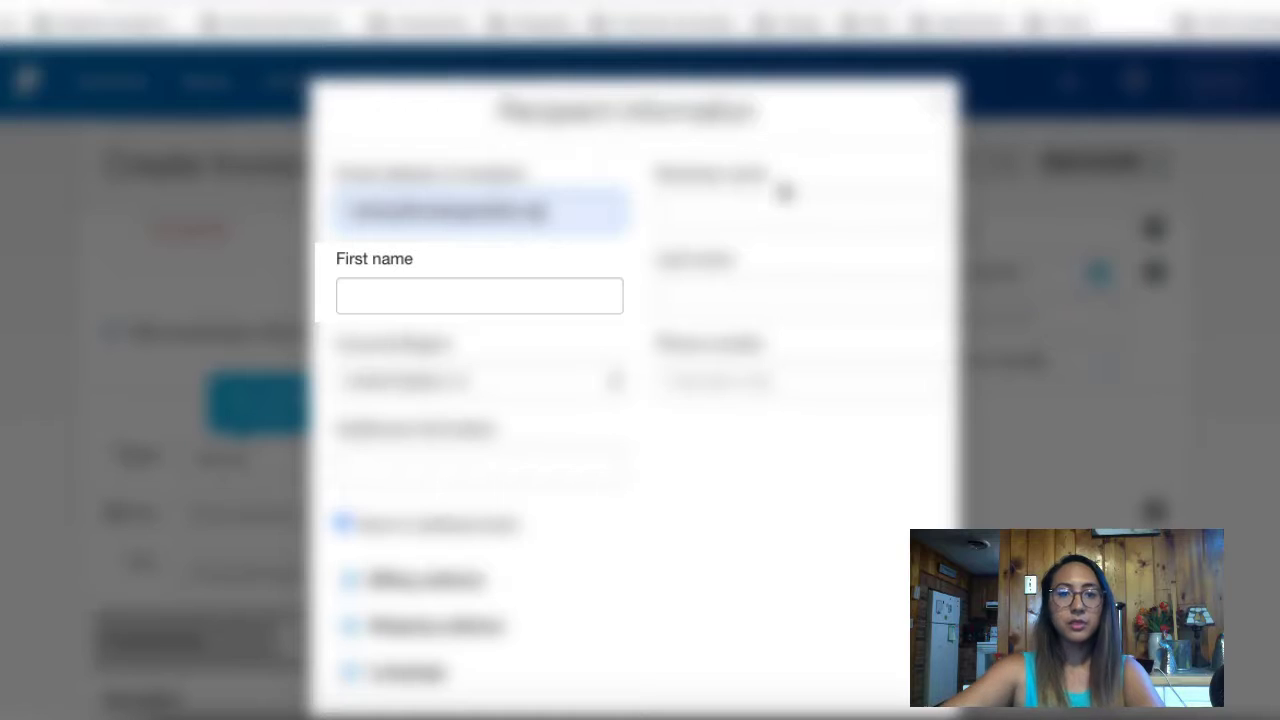
pyautogui.click(537, 289)
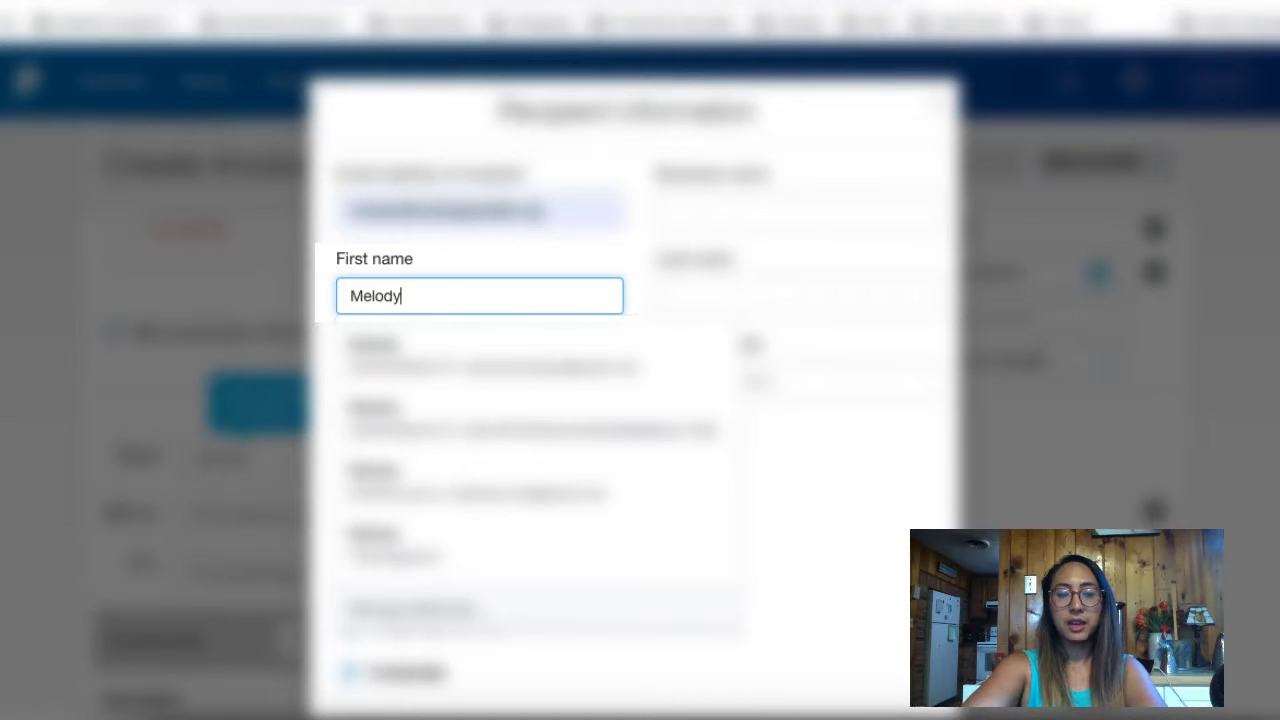
pyautogui.press('Tab')
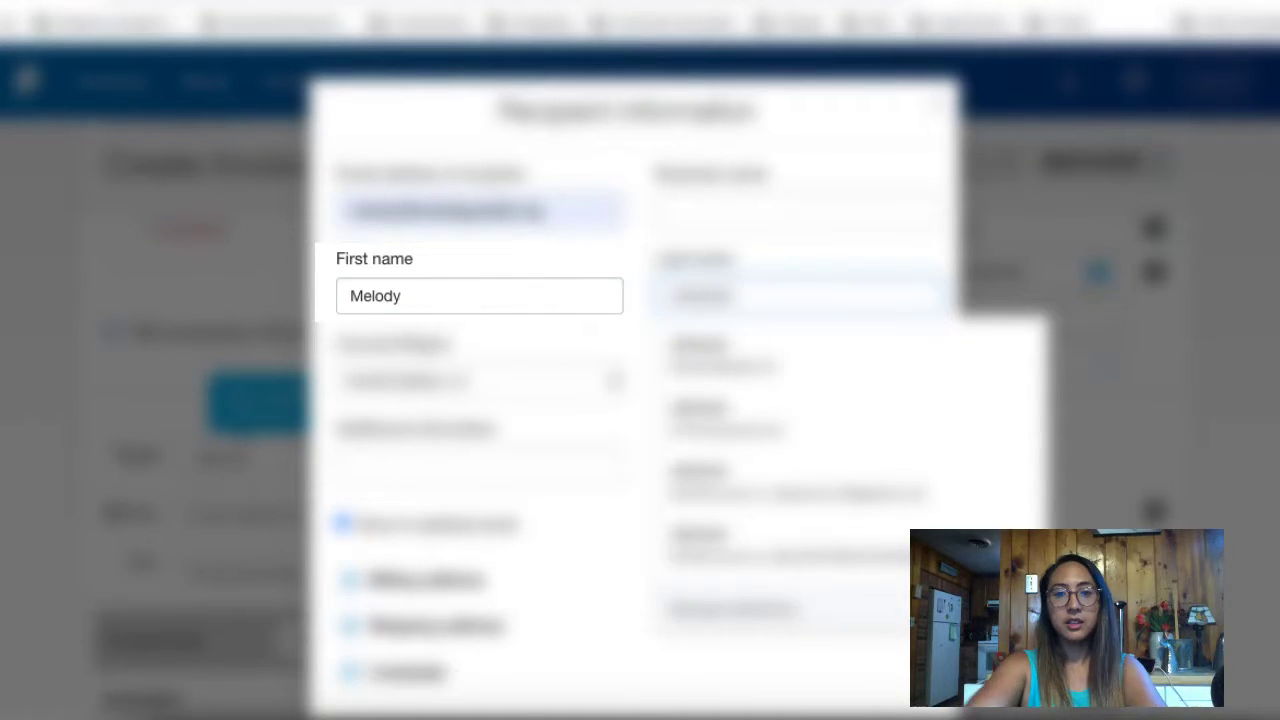
# Step: Set the business name to HDL and save the new customer
pyautogui.click(776, 214)
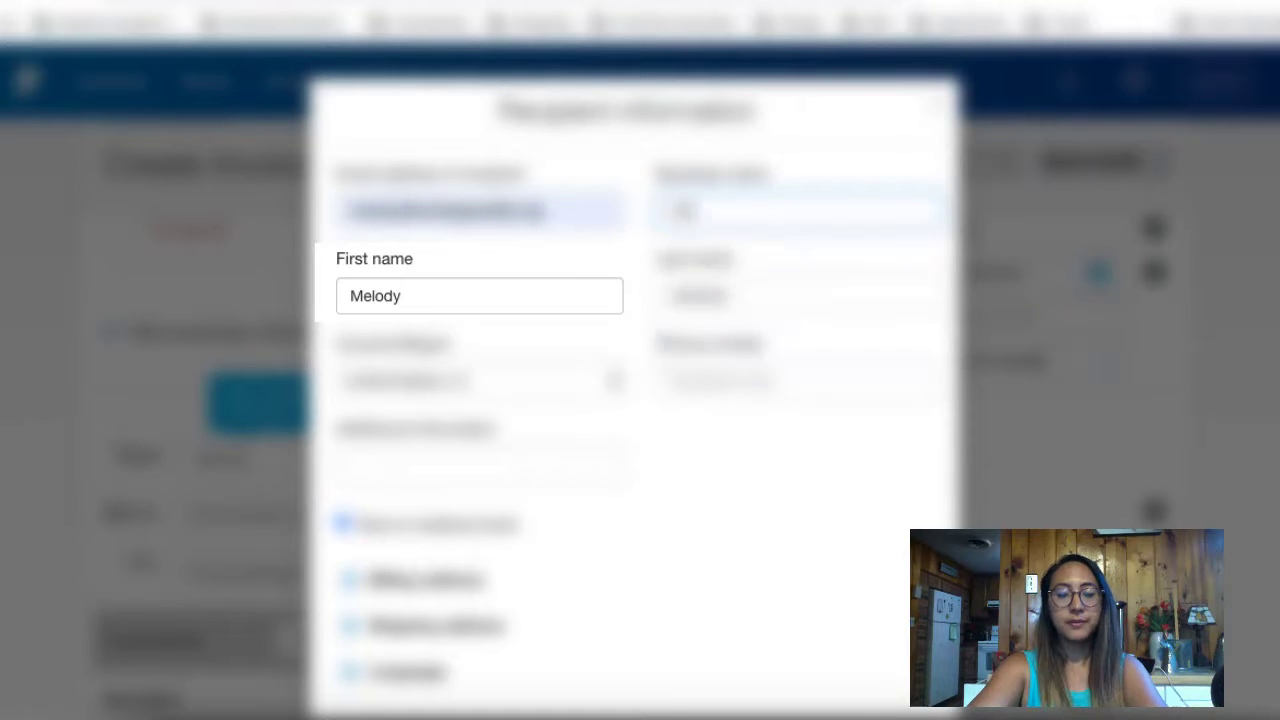
pyautogui.write('HDI')
pyautogui.press('BackSpace')
pyautogui.write('L')
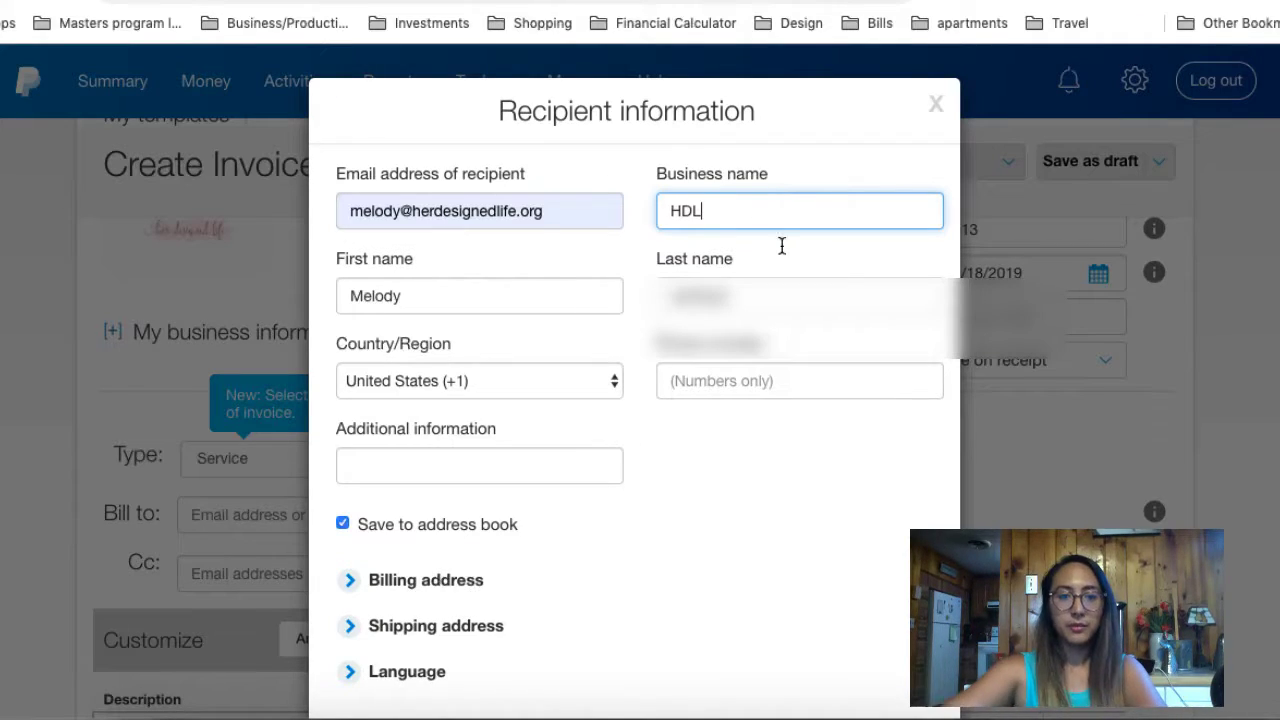
pyautogui.click(748, 519)
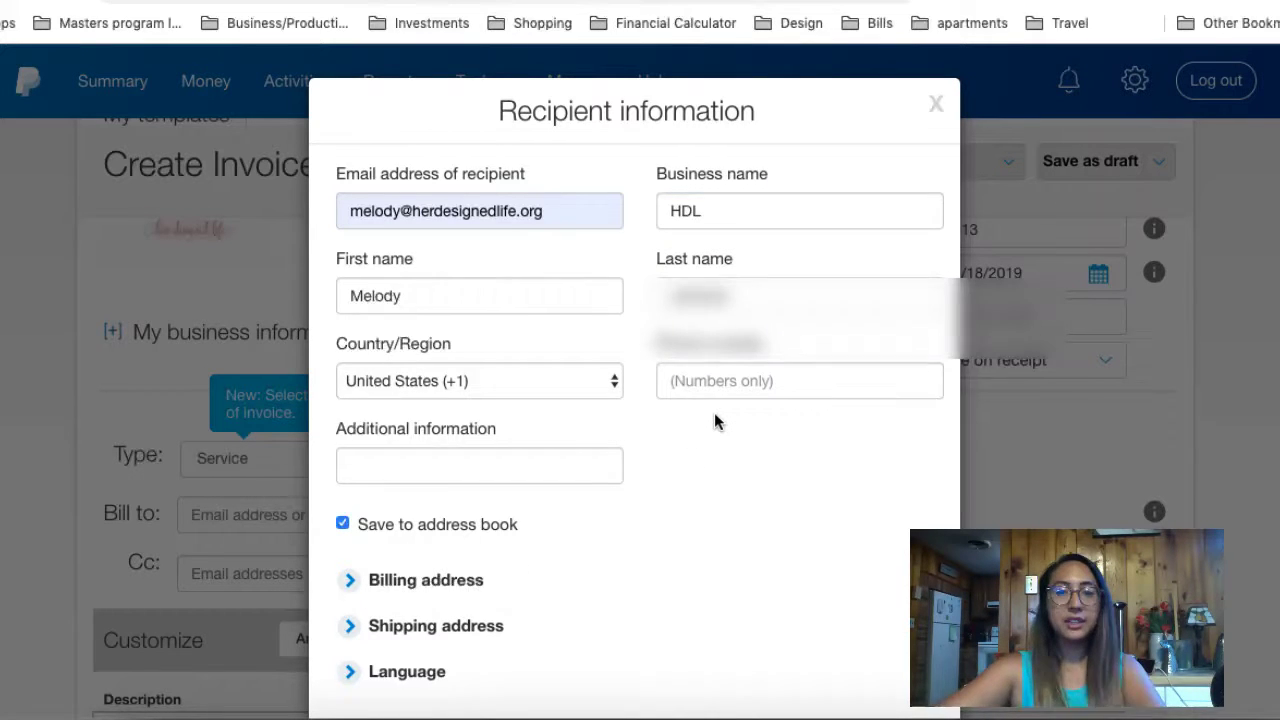
pyautogui.scroll(-2, 714, 420)
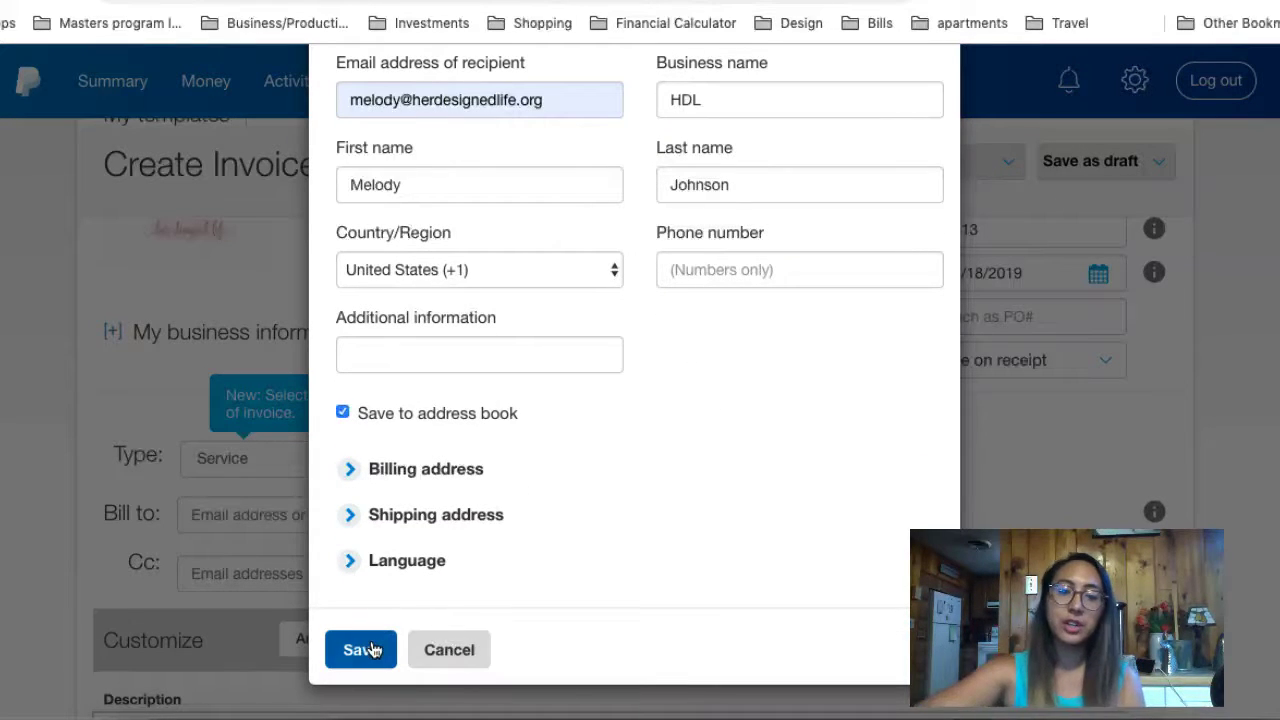
pyautogui.click(362, 650)
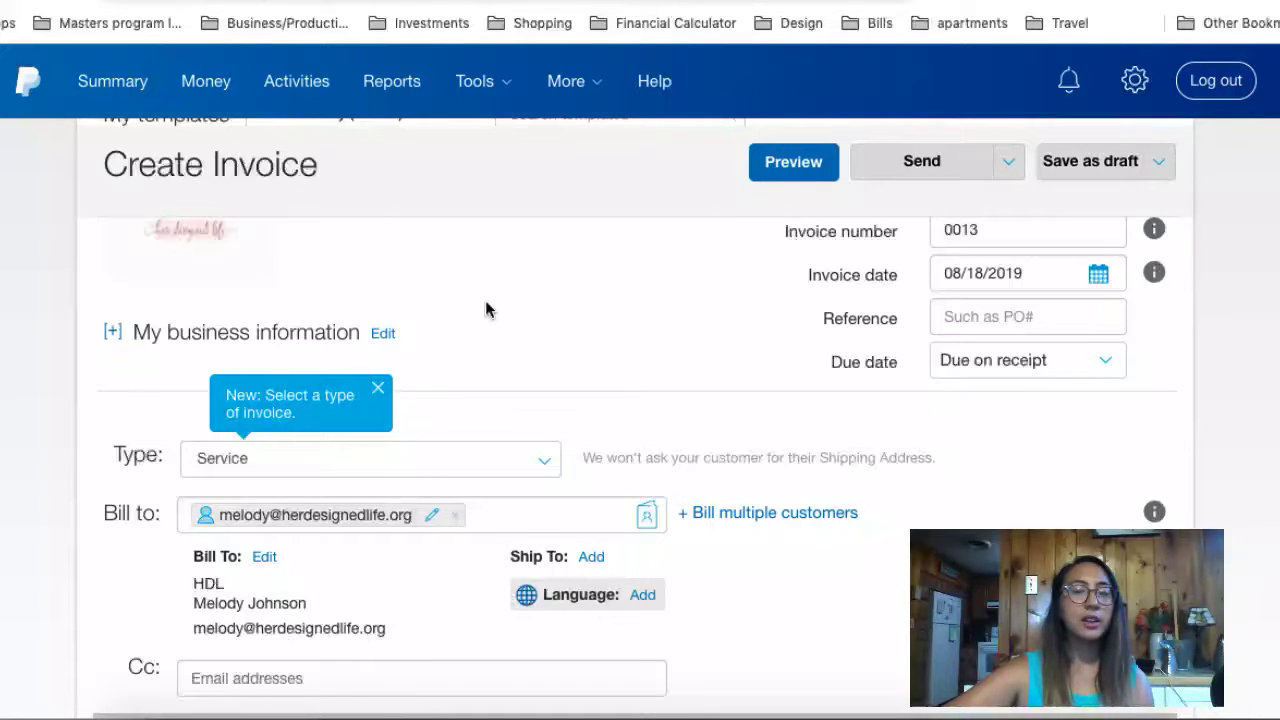
pyautogui.click(383, 334)
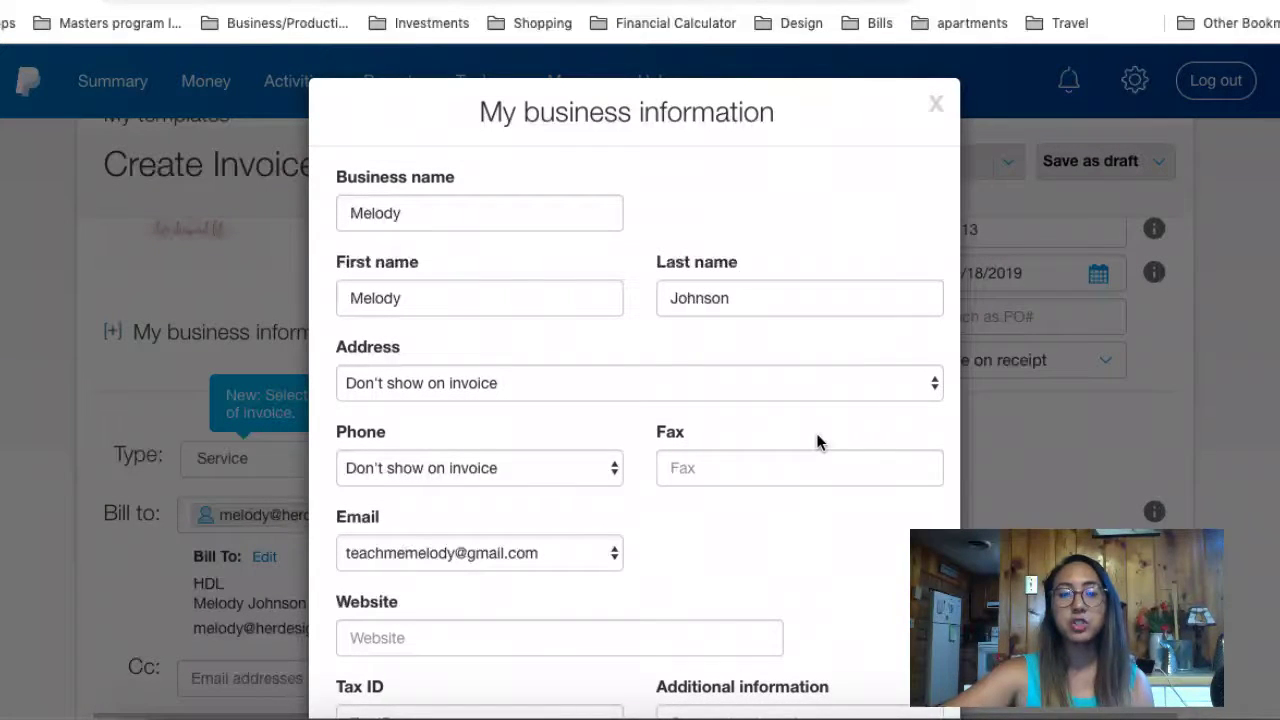
pyautogui.click(938, 103)
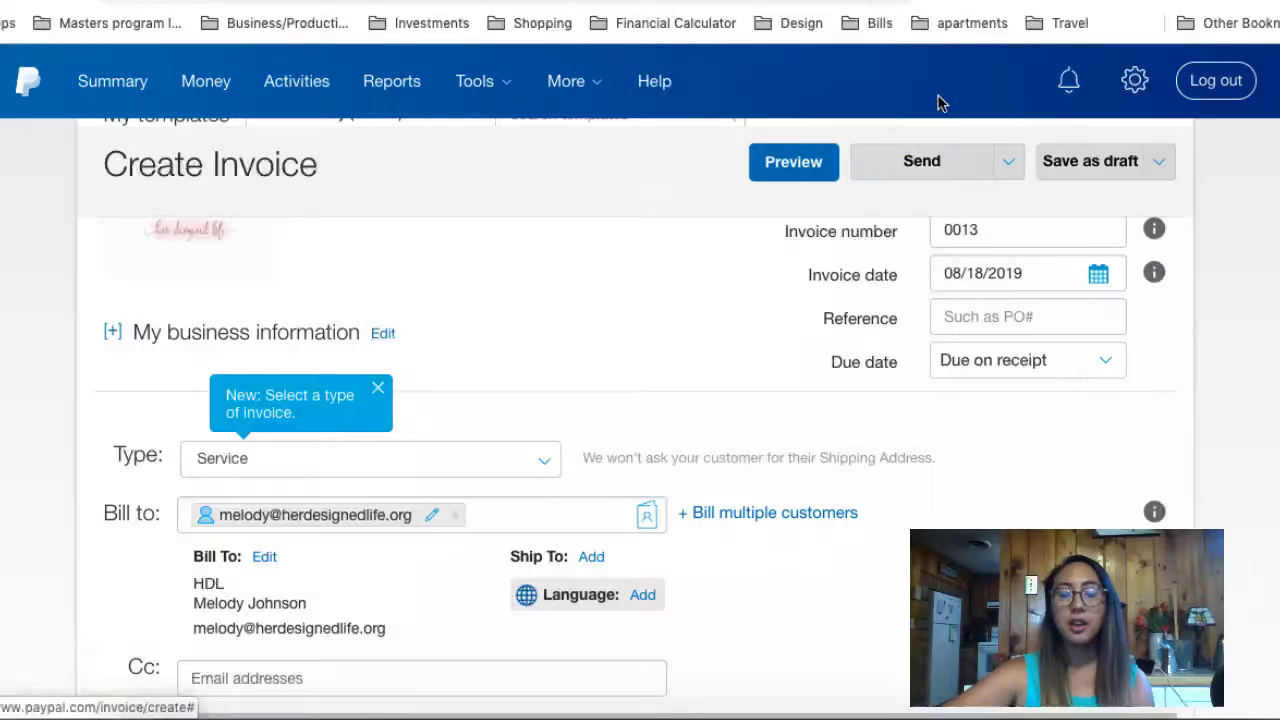
pyautogui.scroll(-2, 665, 328)
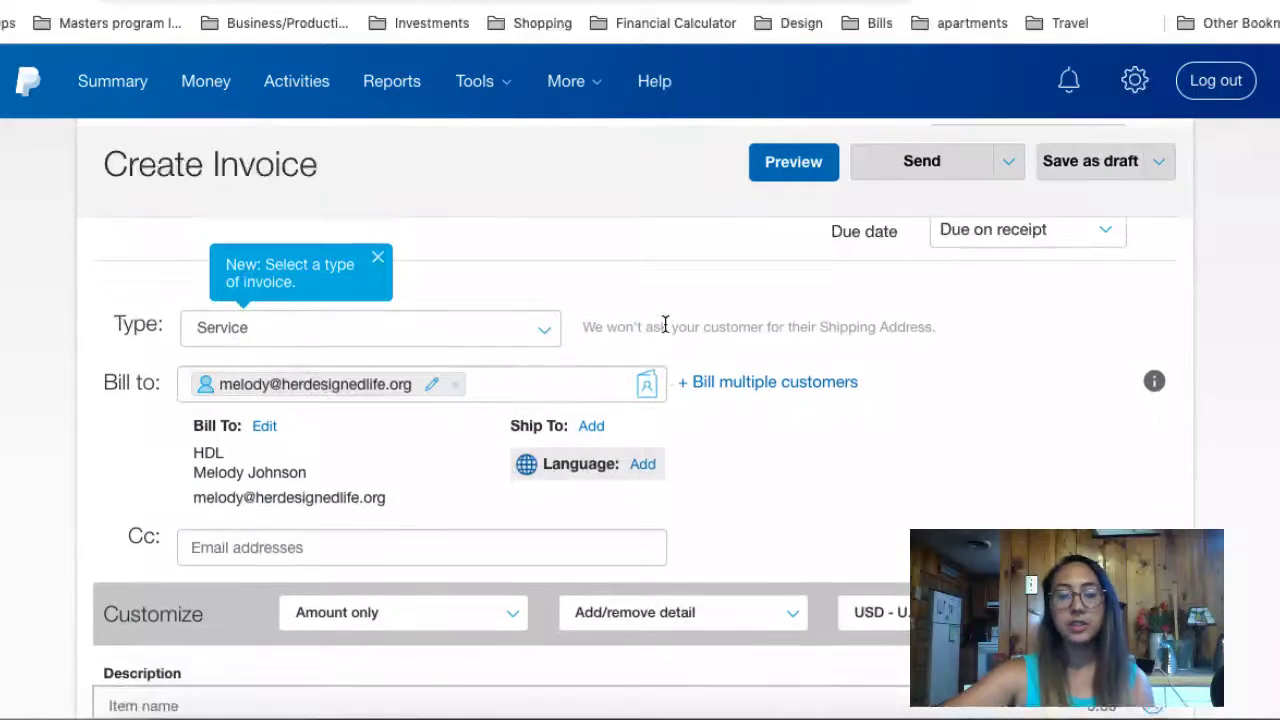
pyautogui.scroll(-4, 665, 325)
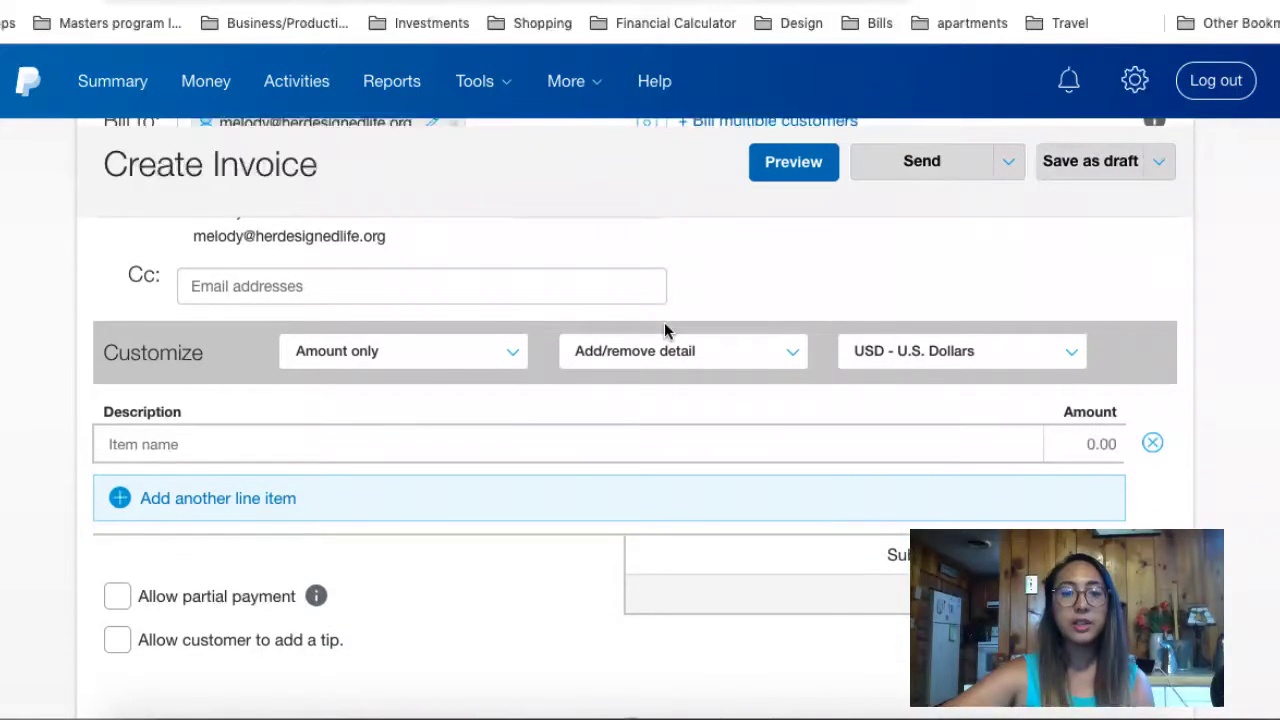
pyautogui.scroll(-1, 664, 330)
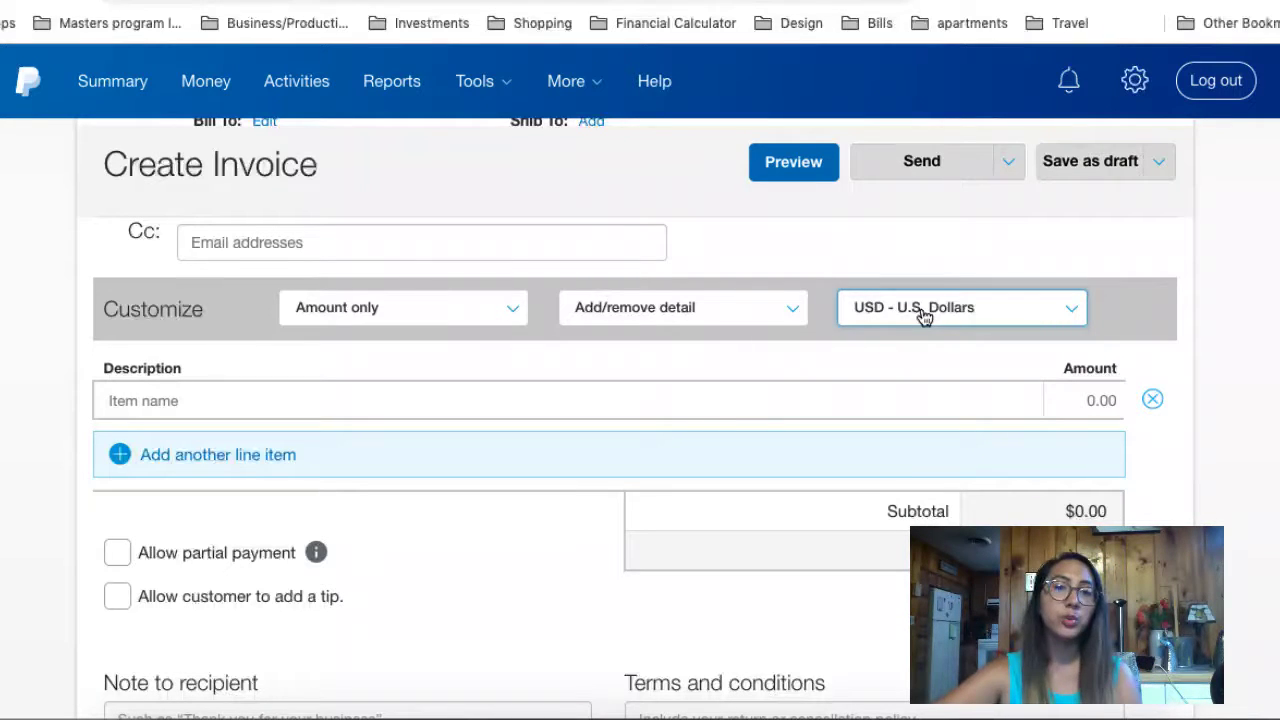
# Step: Add a line item named 'Service A' with amount 1000.00
pyautogui.click(378, 400)
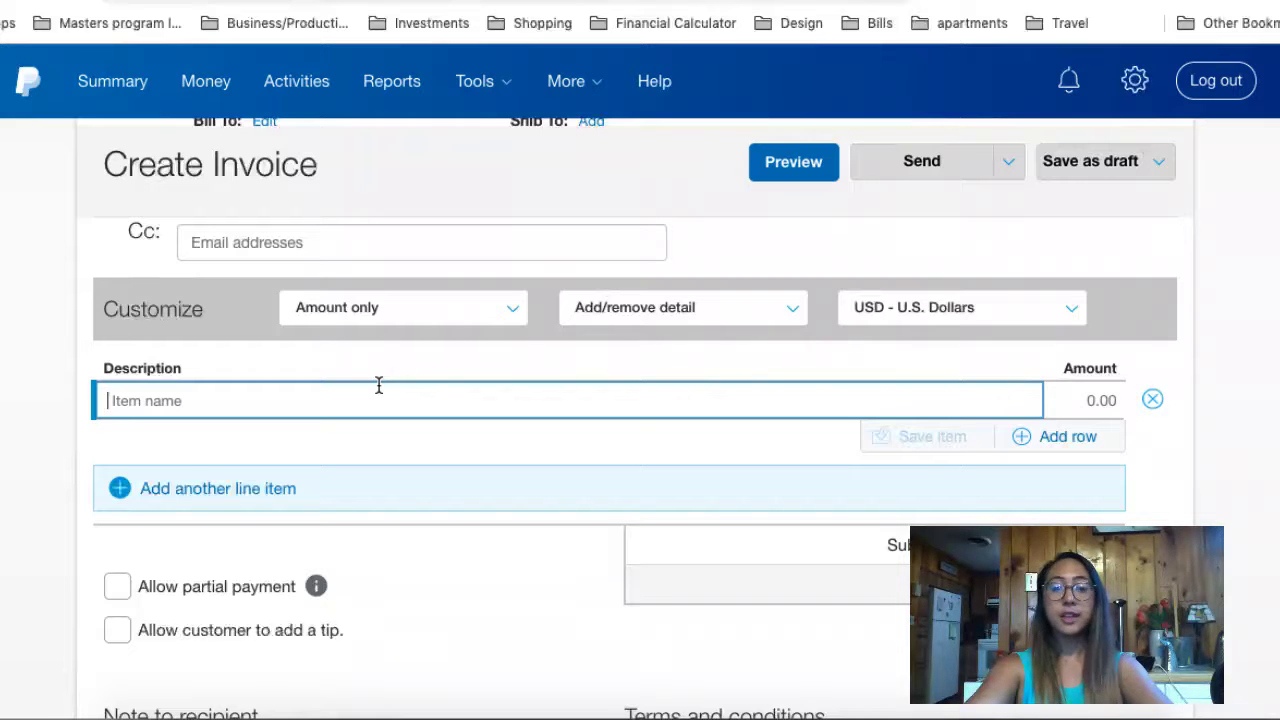
pyautogui.write('Service A')
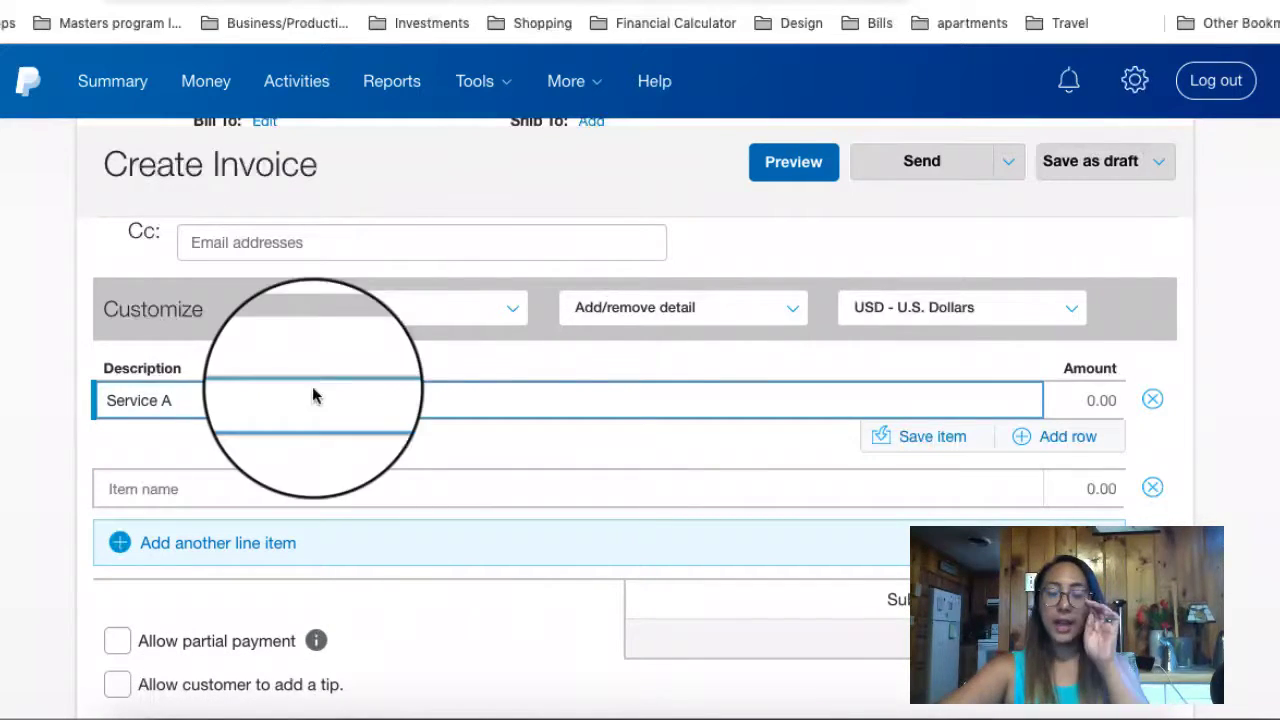
pyautogui.click(1066, 400)
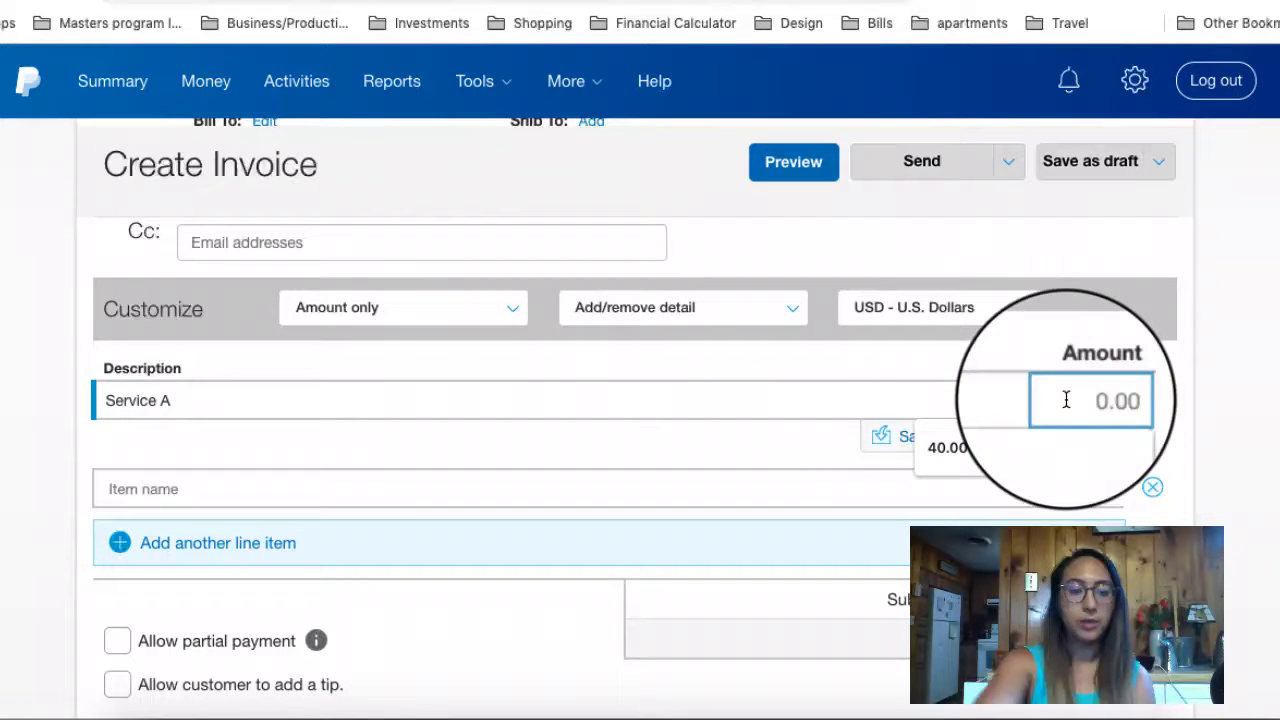
pyautogui.write('1000')
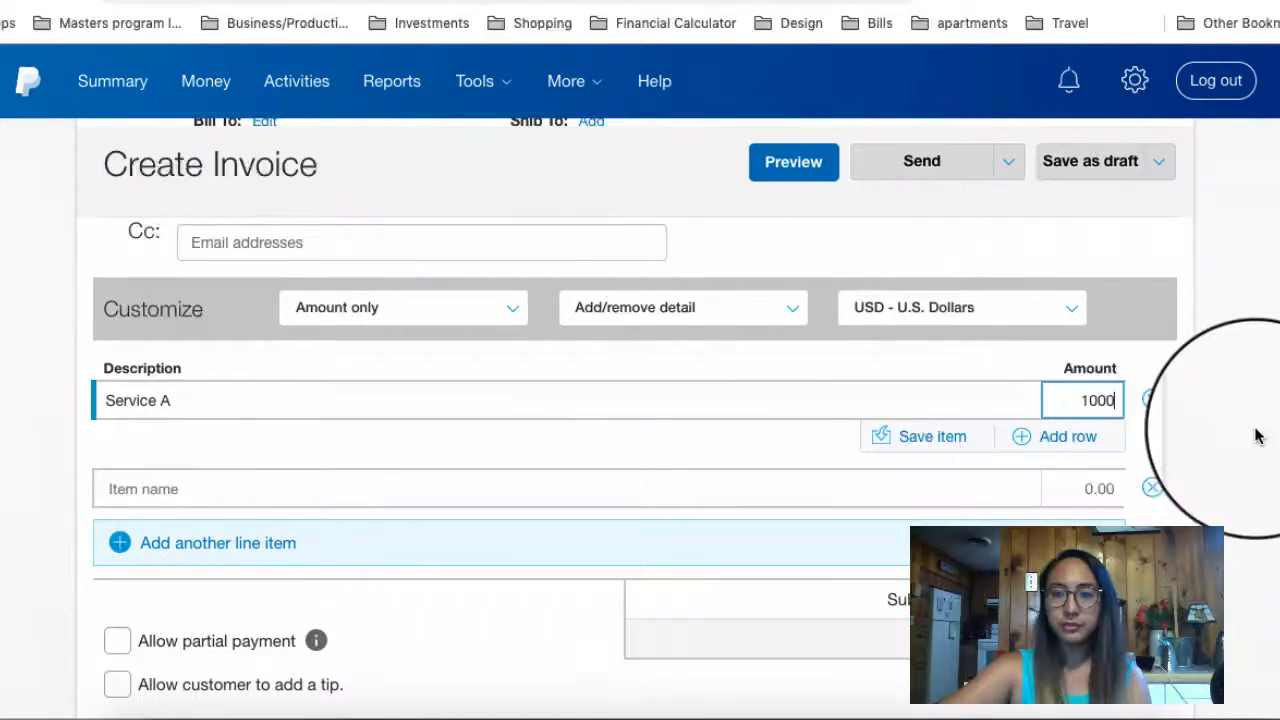
pyautogui.write('.00')
pyautogui.click(1240, 440)
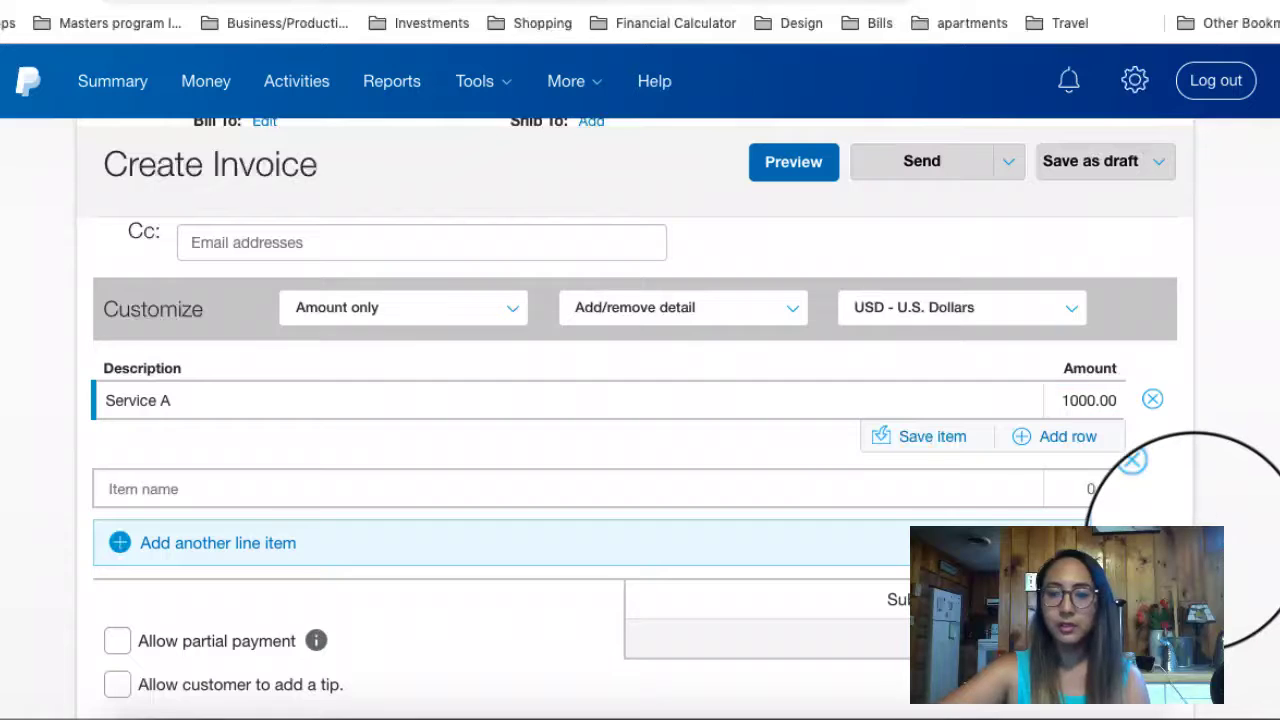
pyautogui.scroll(-3, 1190, 540)
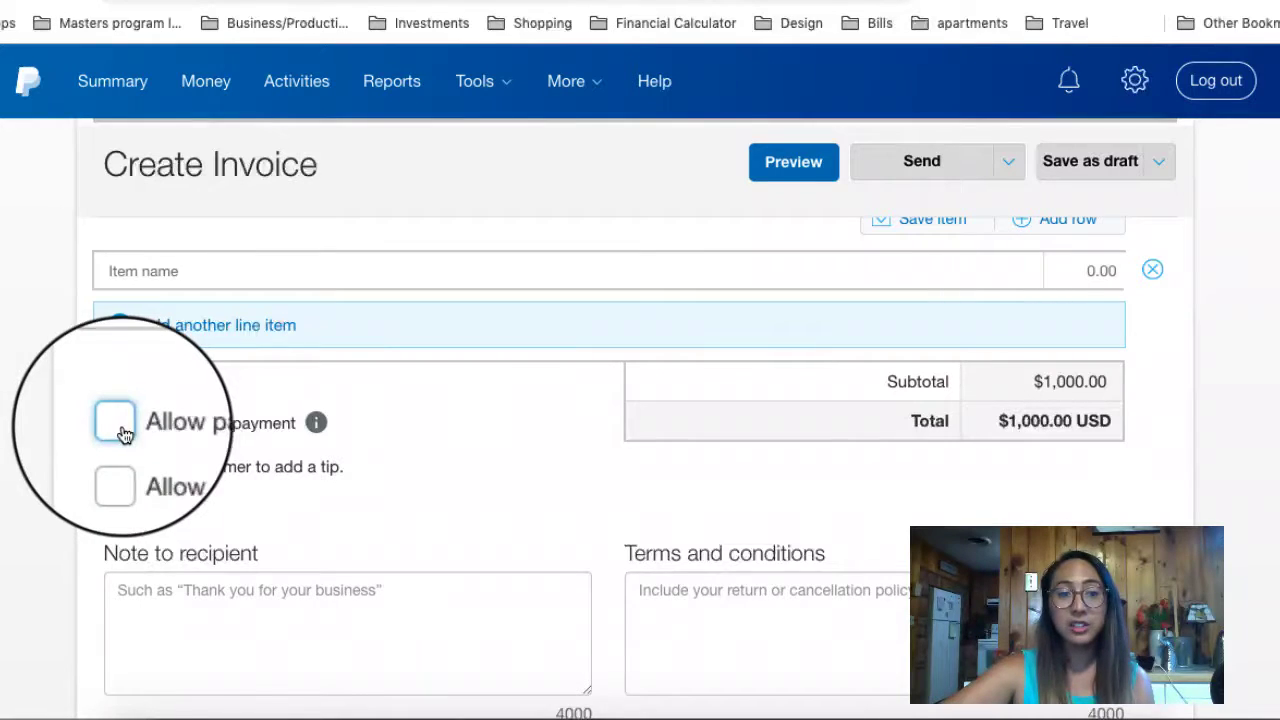
# Step: Enable Allow partial payment with a minimum amount due of 500
pyautogui.click(120, 428)
pyautogui.click(187, 502)
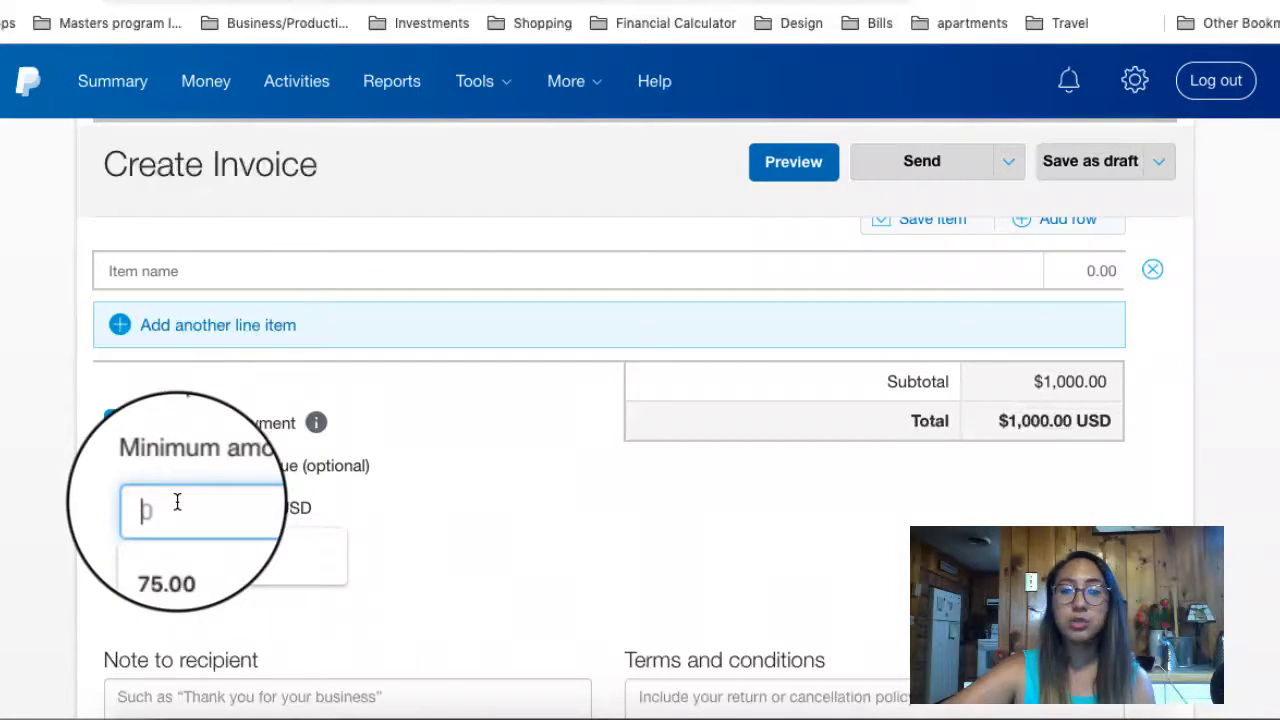
pyautogui.write('500')
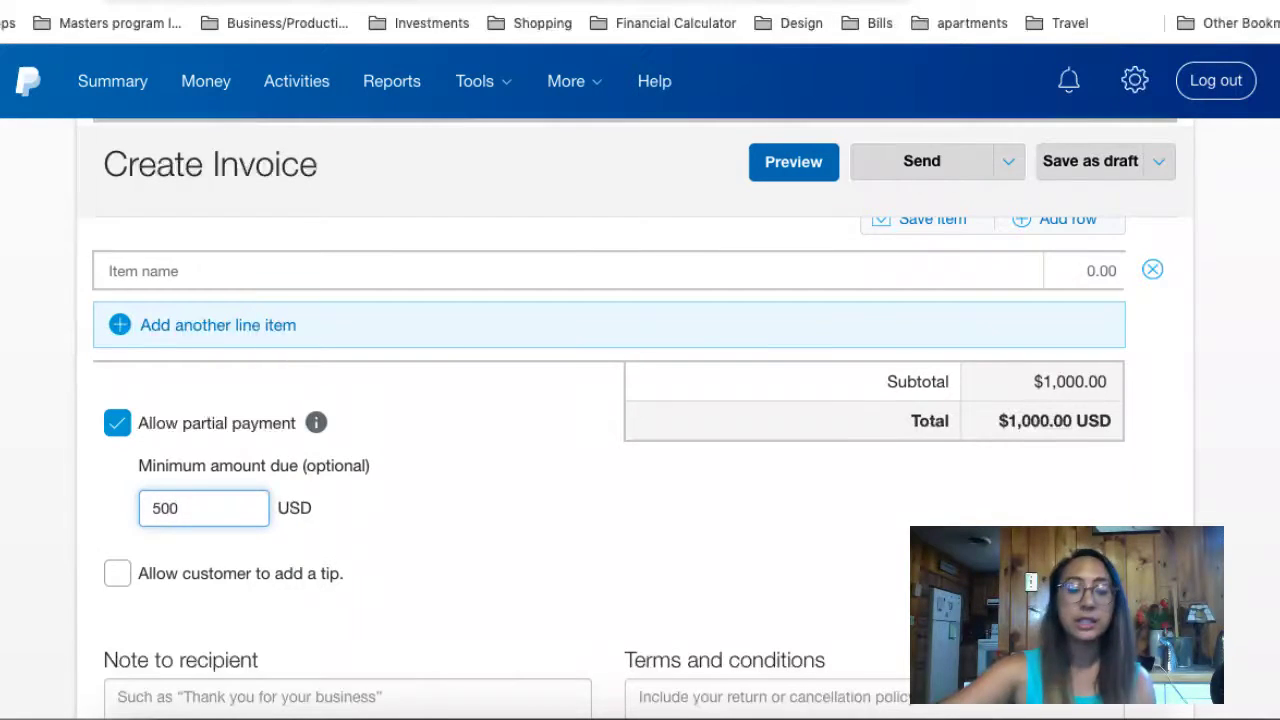
pyautogui.click(432, 549)
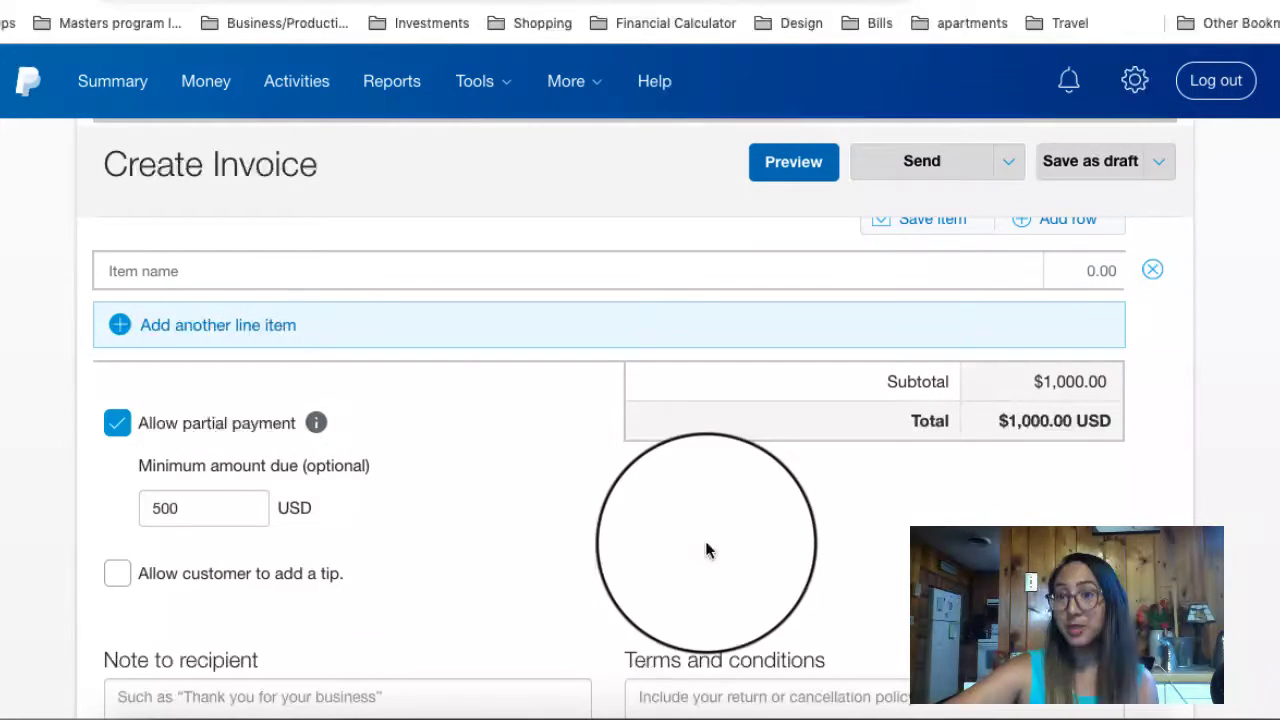
# Step: Write a recipient note thanking the customer for working together and inviting questions
pyautogui.scroll(-3, 711, 543)
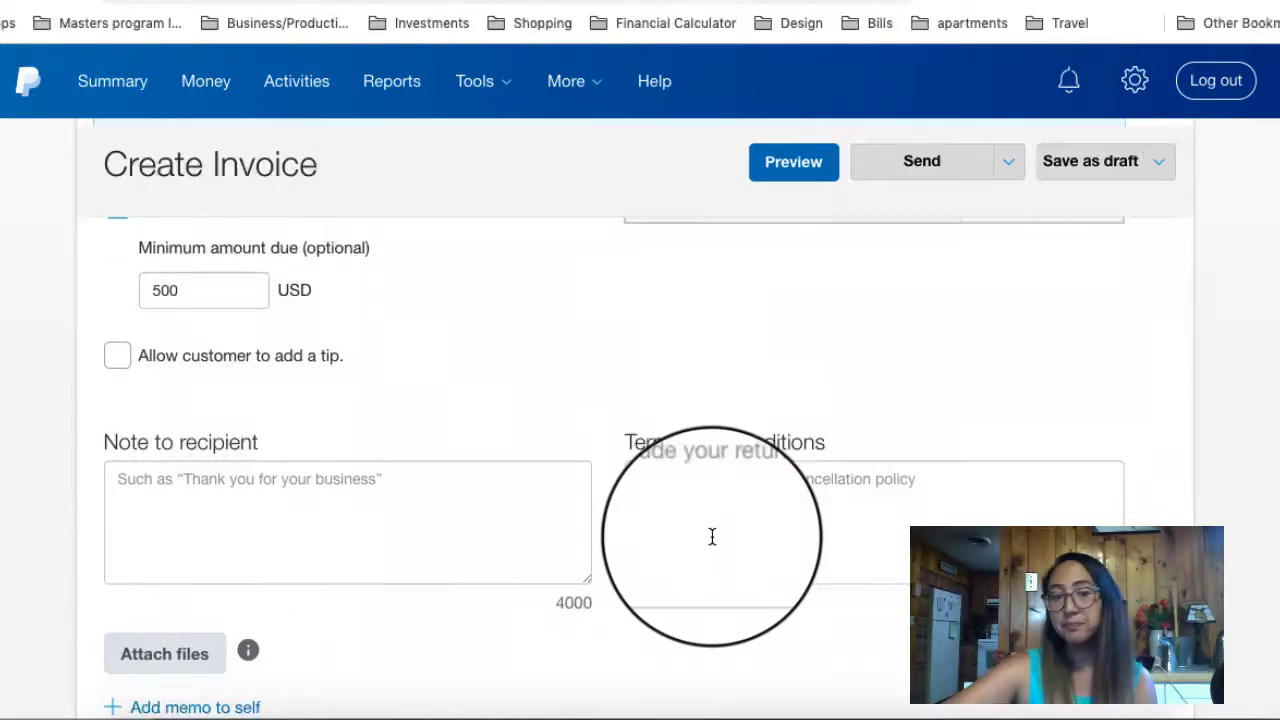
pyautogui.click(389, 497)
pyautogui.write('Thank you Sara')
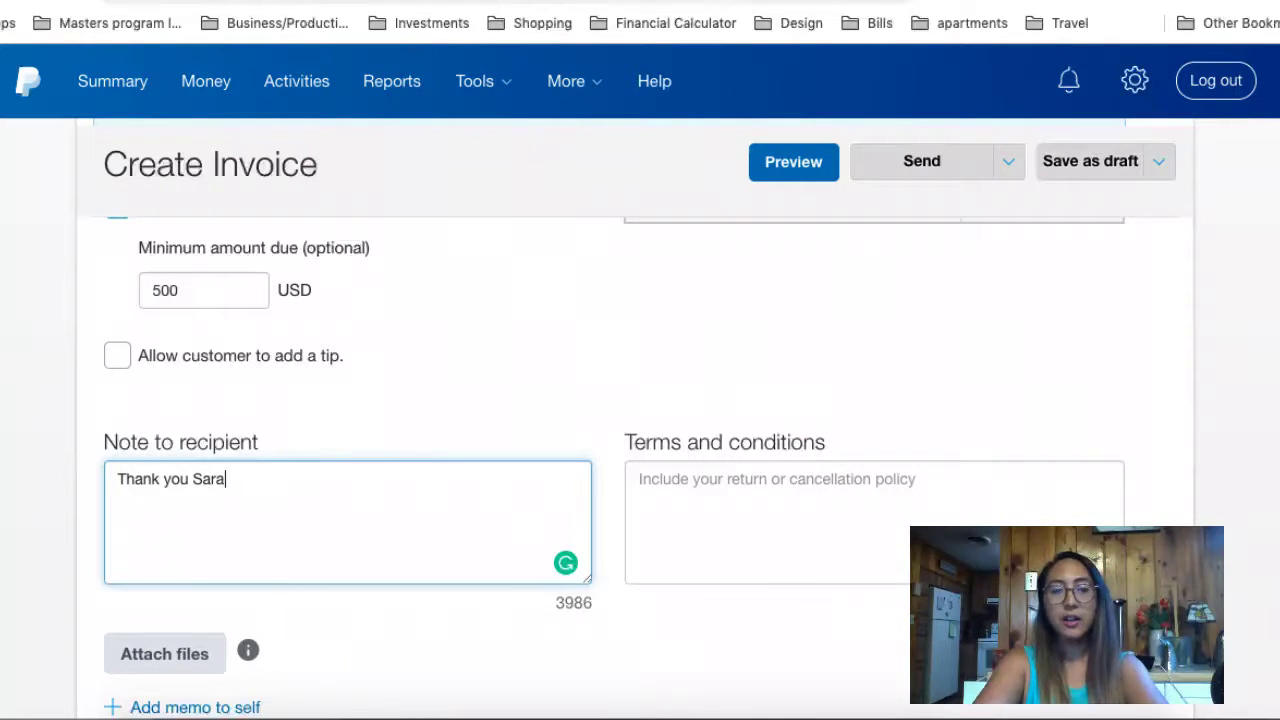
pyautogui.write('h for worki')
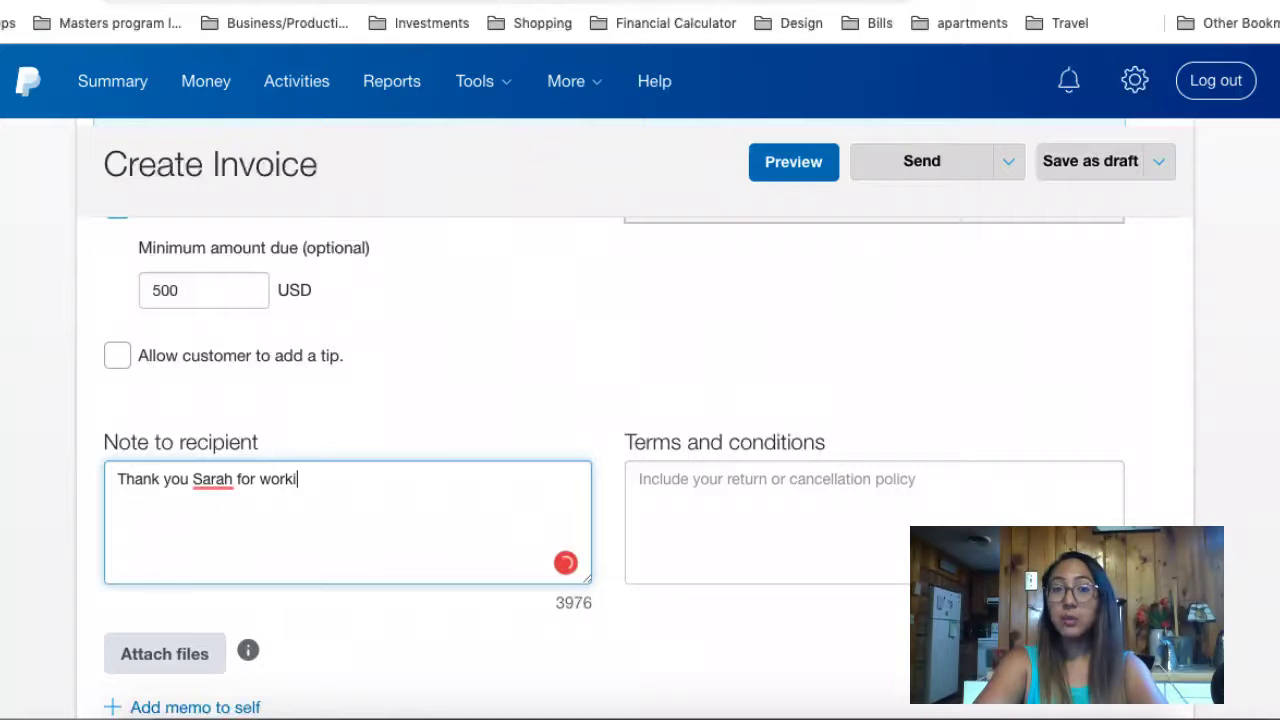
pyautogui.write('ng wit')
pyautogui.press('BackSpace')
pyautogui.write('th me. Please ')
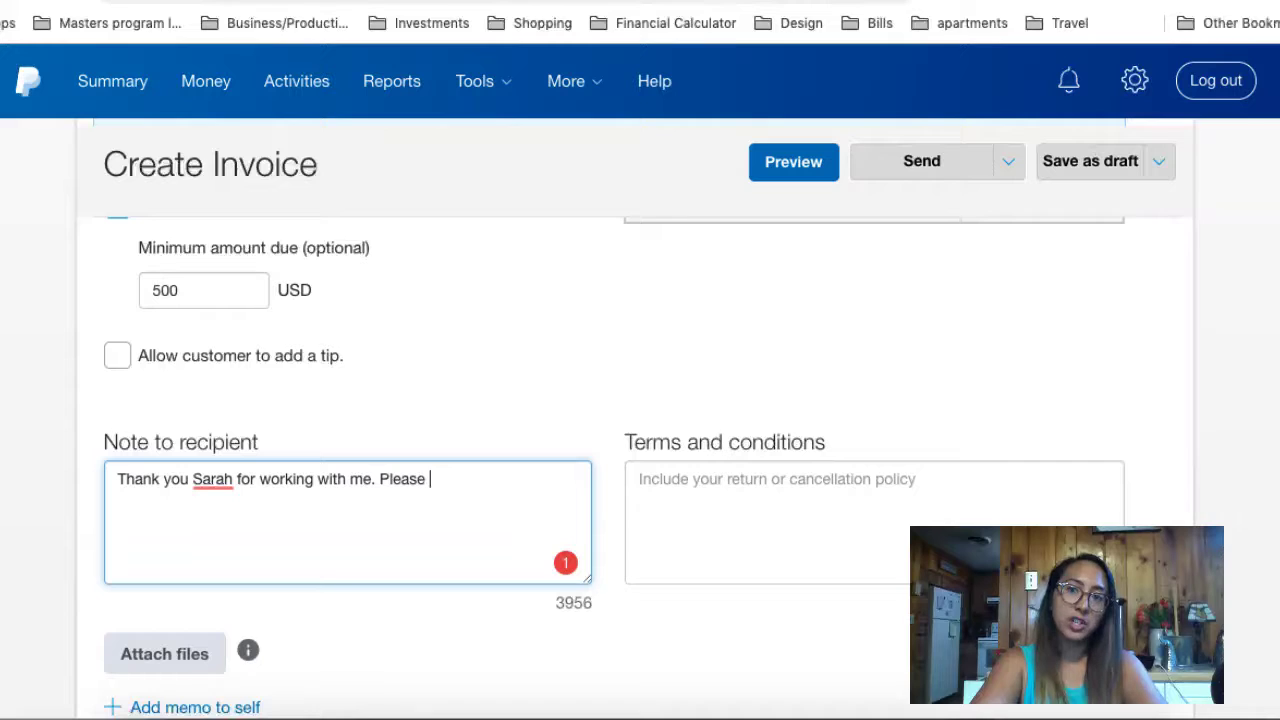
pyautogui.write('let me nonow if you have any')
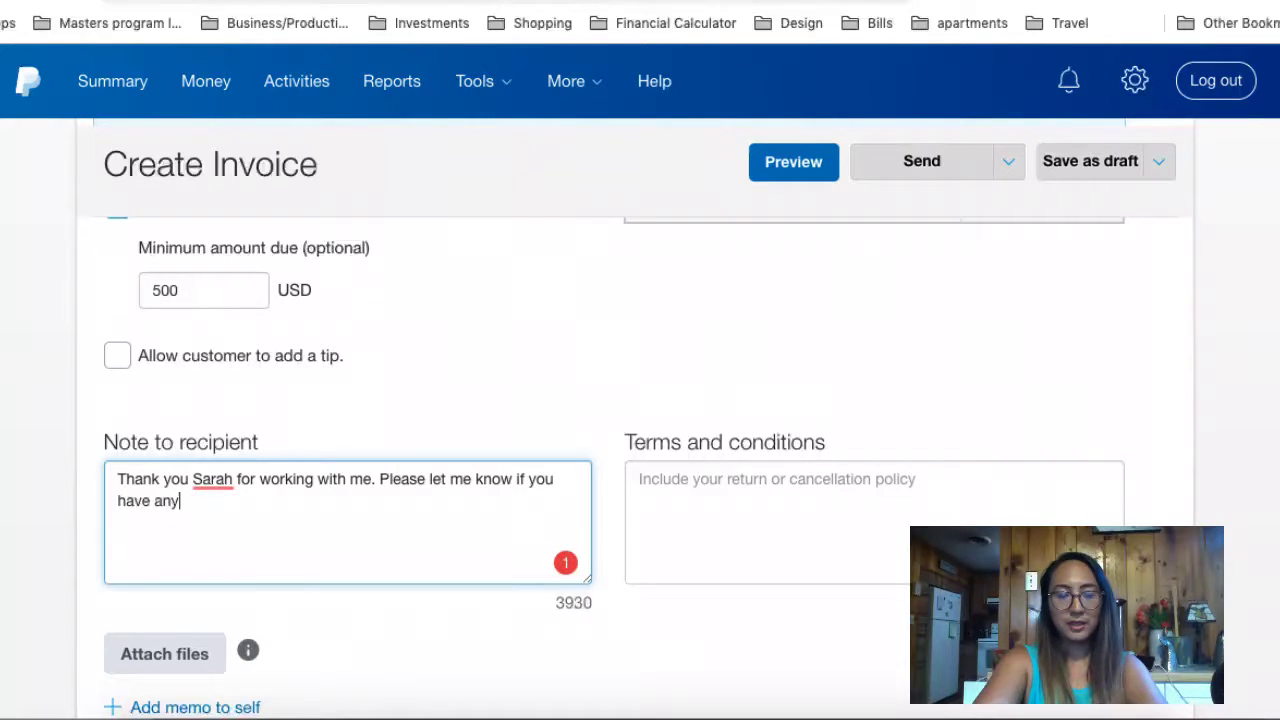
pyautogui.write(' questios. ')
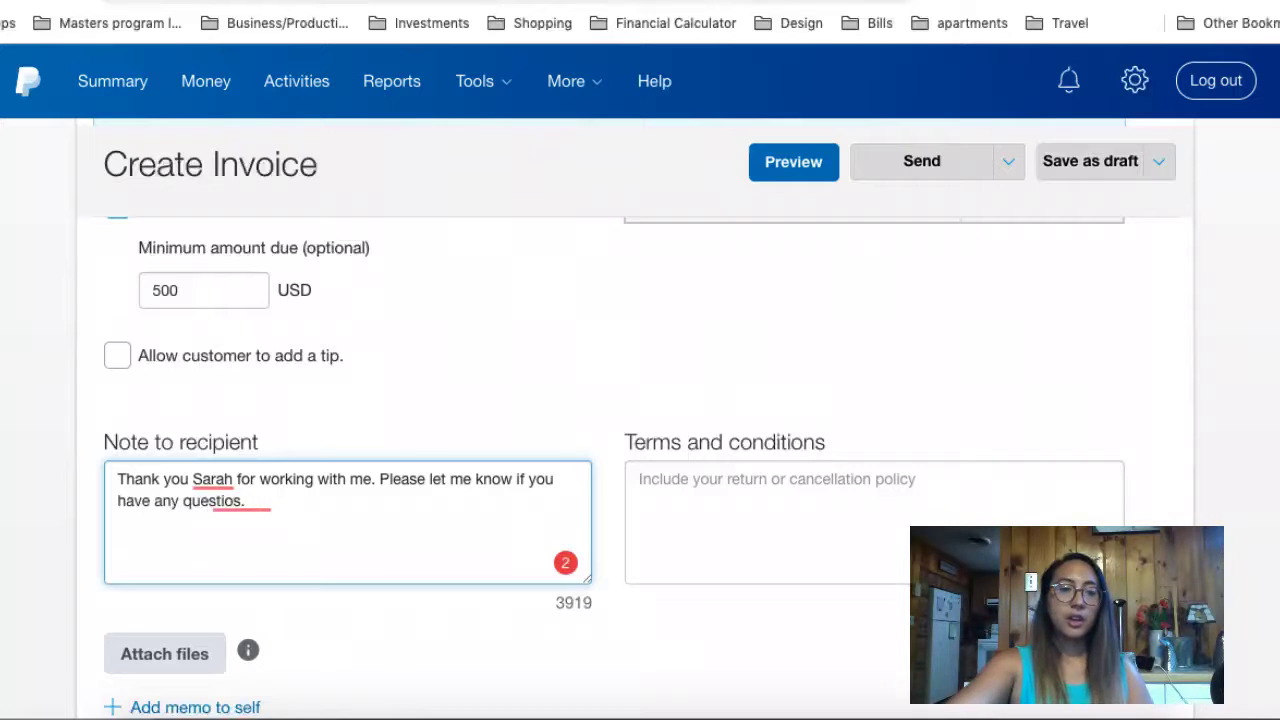
pyautogui.press('BackSpace')
pyautogui.press('BackSpace')
pyautogui.press('BackSpace')
pyautogui.write('ns.')
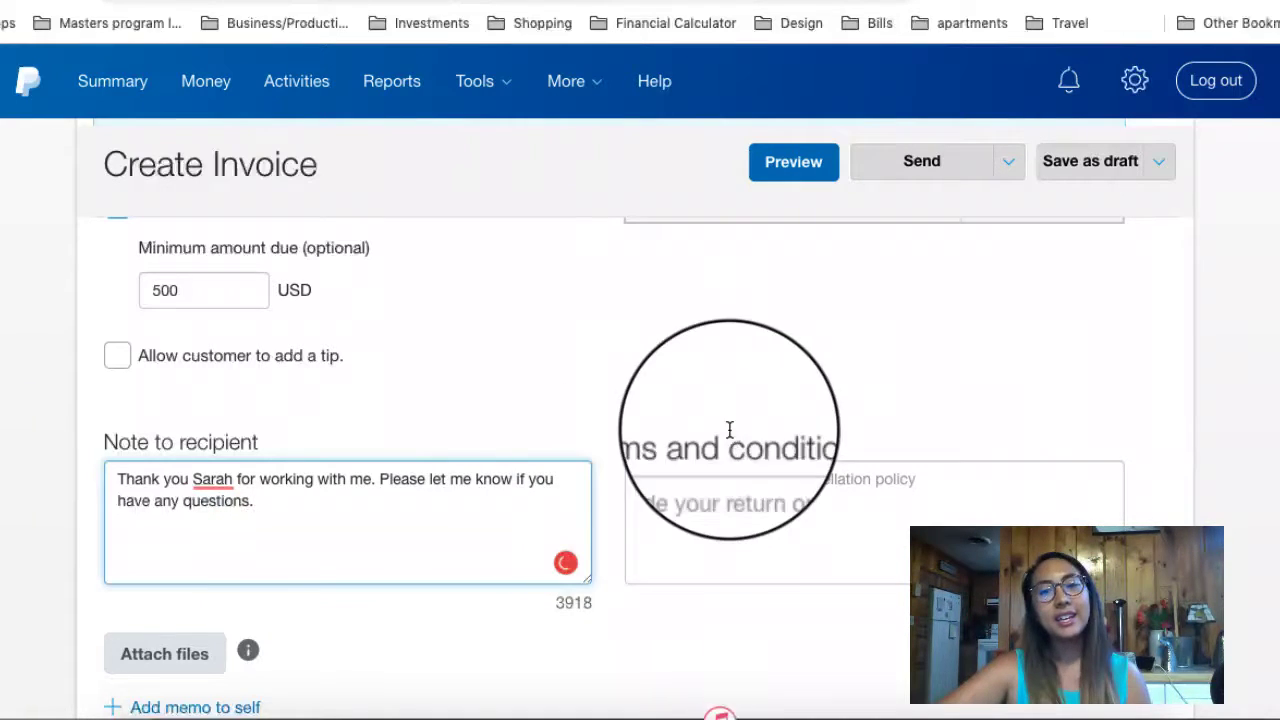
pyautogui.click(816, 410)
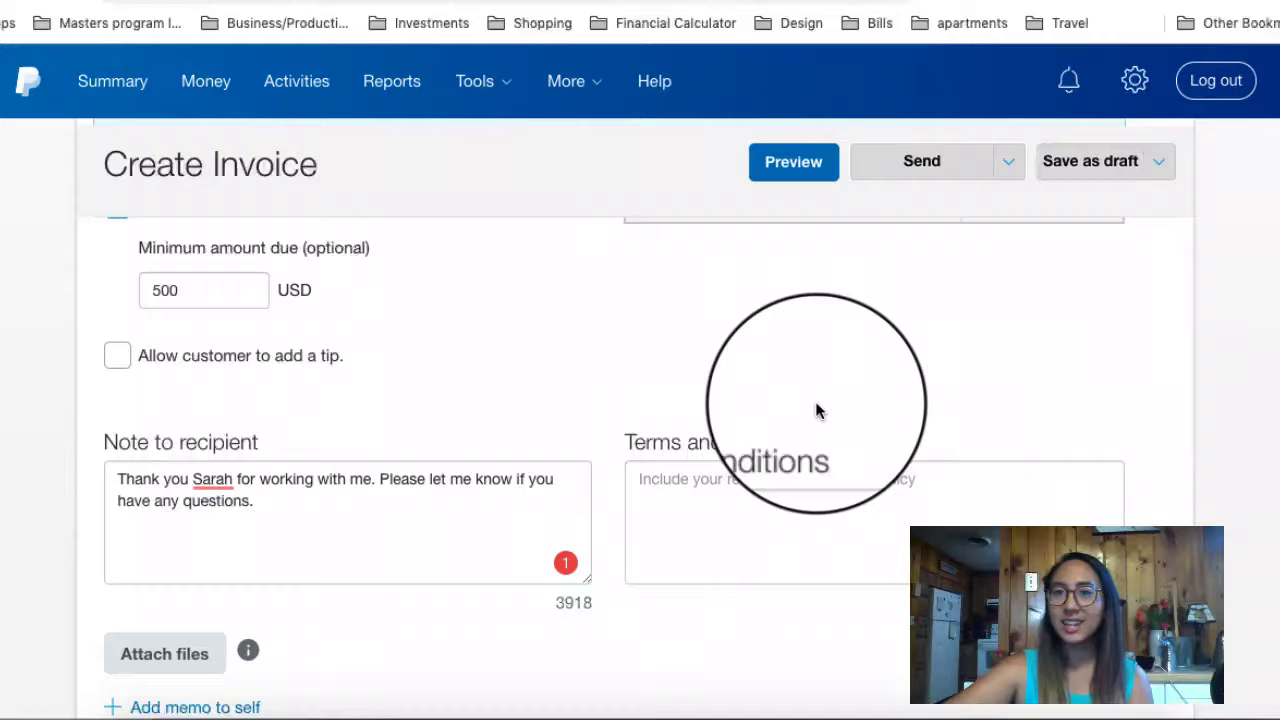
pyautogui.scroll(-3, 816, 410)
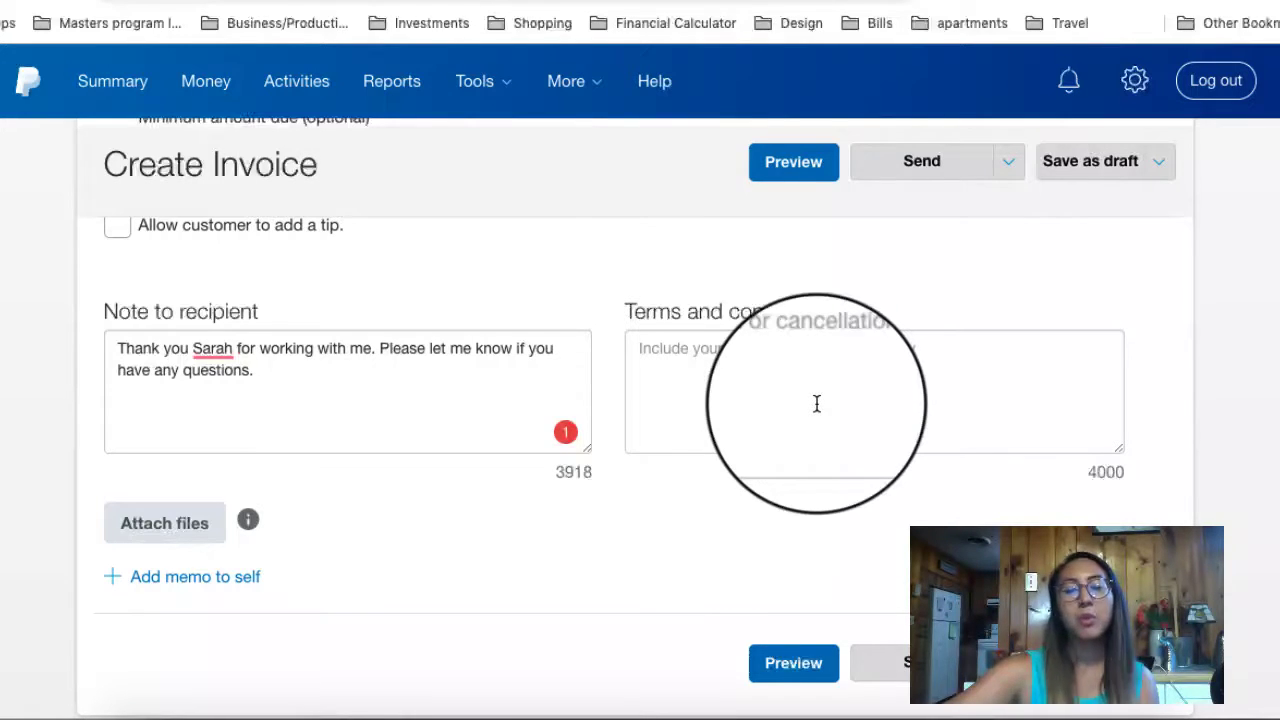
# Step: Send the invoice using Send via PayPal from the Send dropdown
pyautogui.scroll(-1, 817, 403)
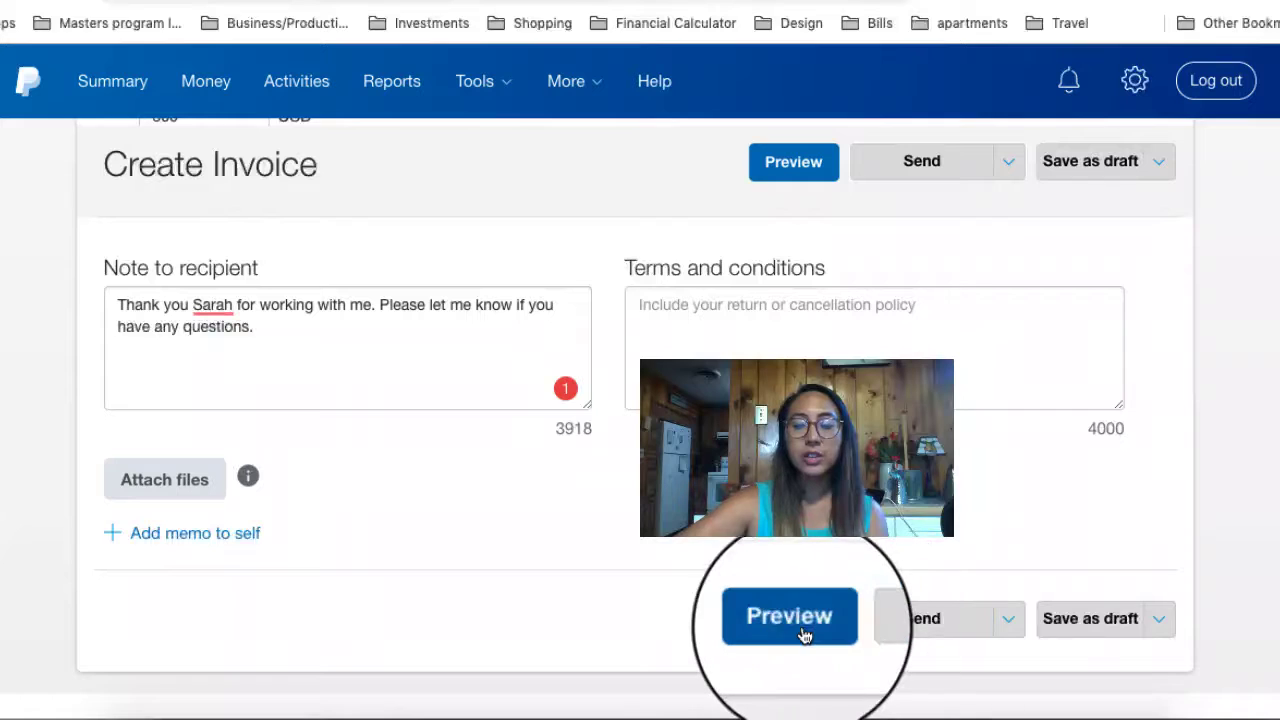
pyautogui.click(1008, 619)
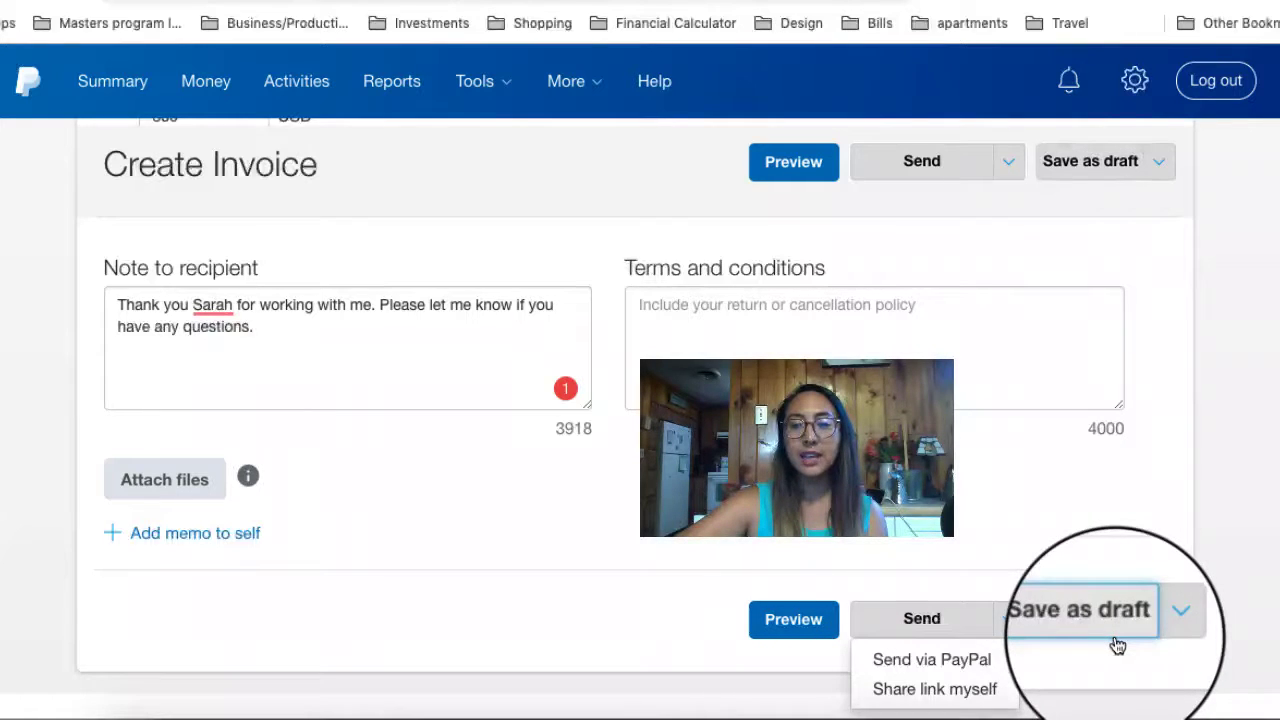
pyautogui.click(975, 548)
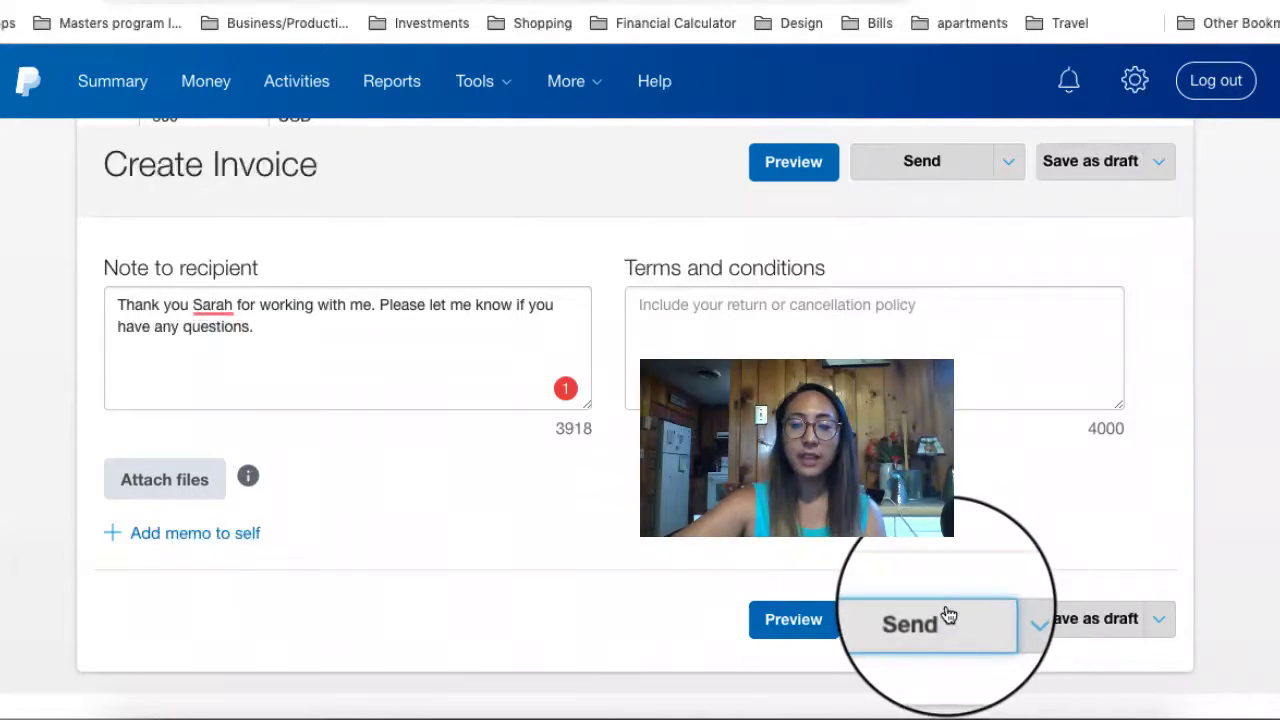
pyautogui.click(1010, 618)
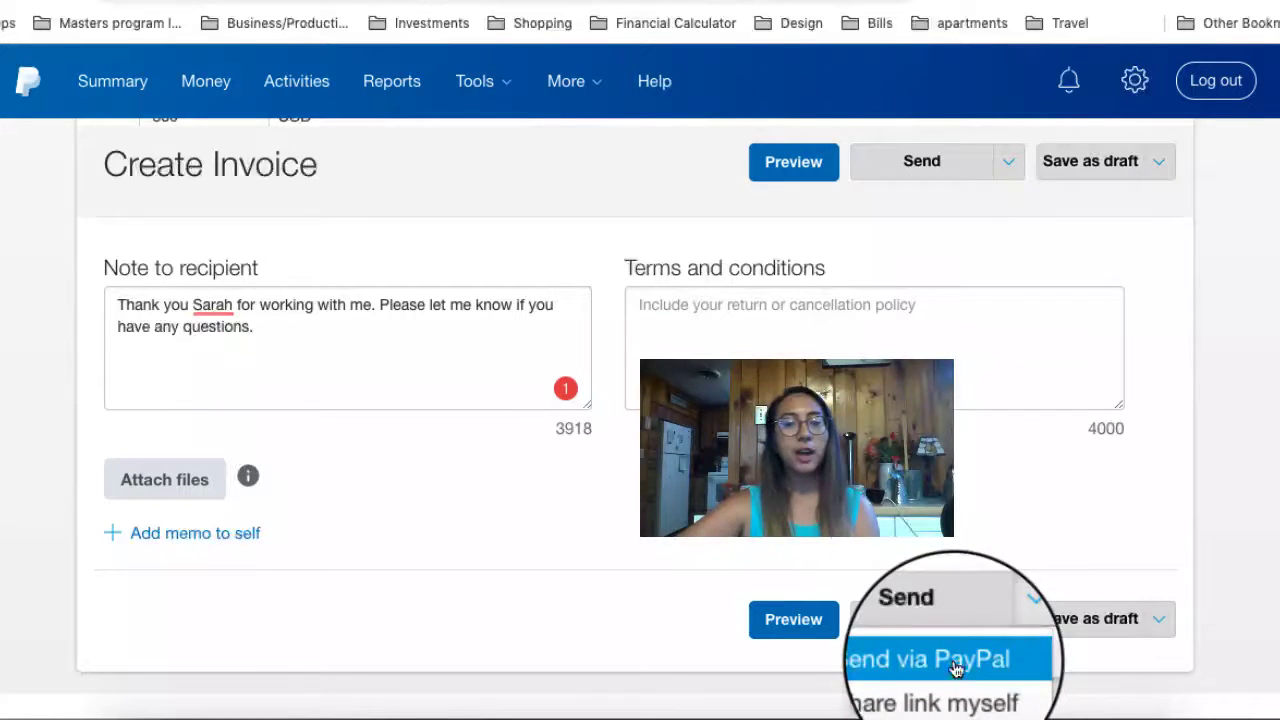
pyautogui.click(938, 506)
pyautogui.scroll(3, 938, 506)
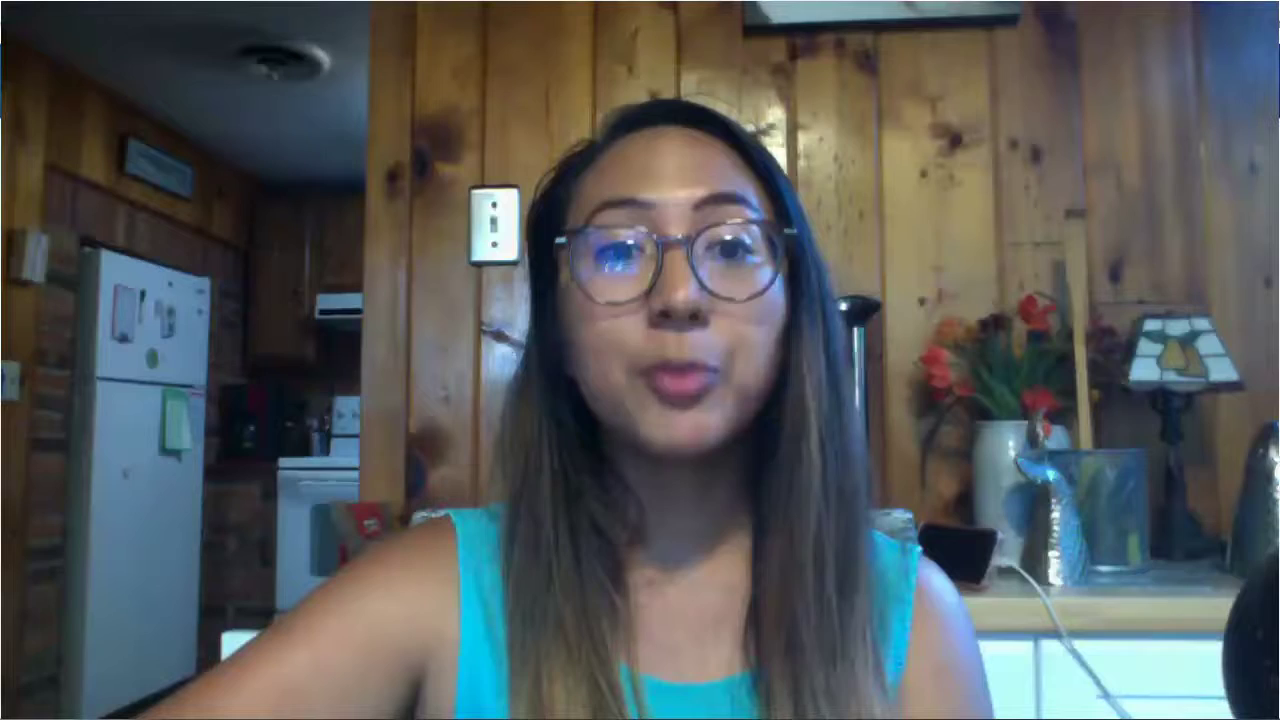